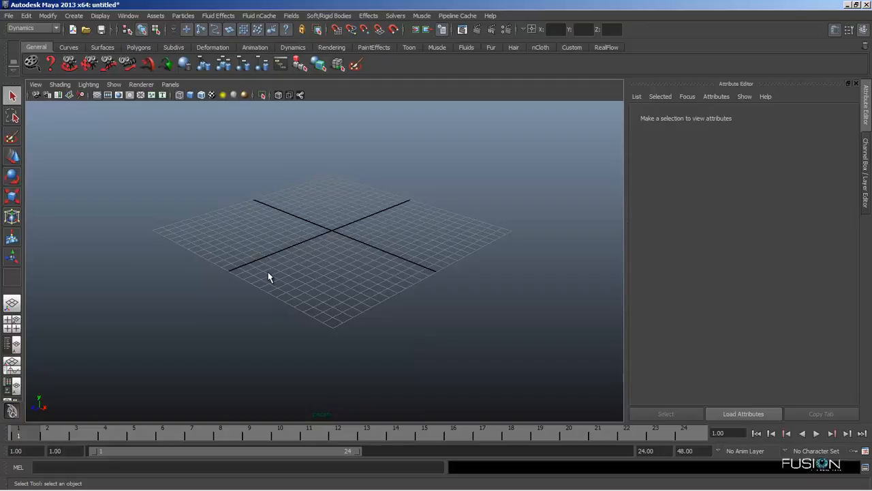
{"action": "scroll", "coordinate": [387, 240], "scroll_direction": "up", "scroll_amount": 2}
{"action": "left_click_drag", "start_coordinate": [382, 238], "coordinate": [401, 249], "text": "alt"}
{"action": "scroll", "coordinate": [400, 249], "scroll_direction": "up", "scroll_amount": 2}
{"action": "middle_click_drag", "start_coordinate": [401, 250], "coordinate": [418, 269], "text": "alt"}
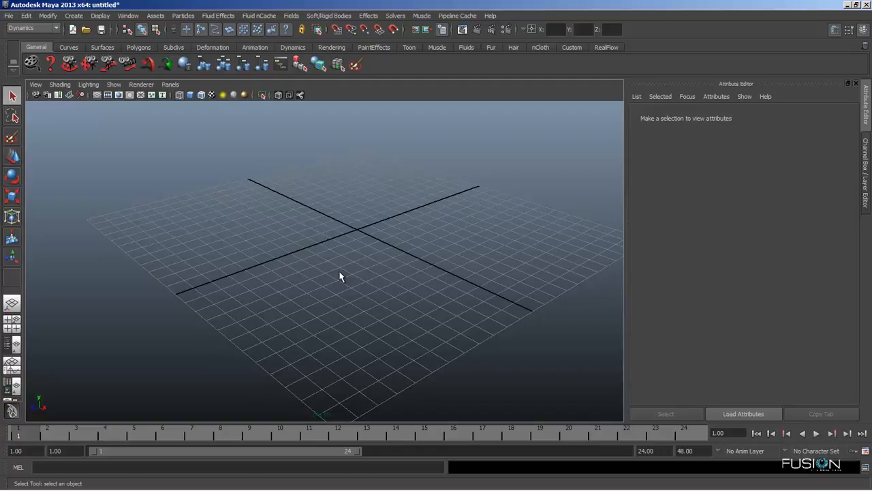
Step: Orbit the perspective camera around the empty scene's grid to view it from several sides and heights
{"action": "left_click_drag", "start_coordinate": [340, 272], "coordinate": [376, 263], "text": "alt"}
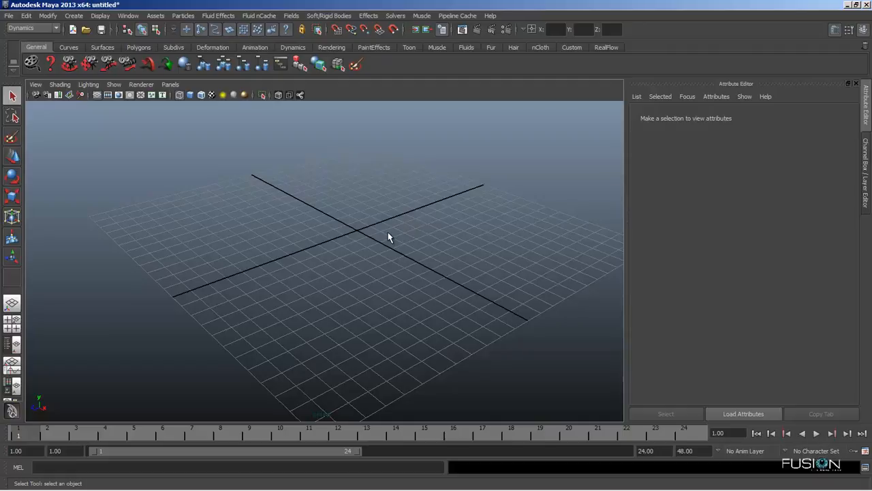
{"action": "left_click_drag", "start_coordinate": [388, 233], "coordinate": [409, 271], "text": "alt"}
{"action": "left_click_drag", "start_coordinate": [321, 273], "coordinate": [357, 269], "text": "alt"}
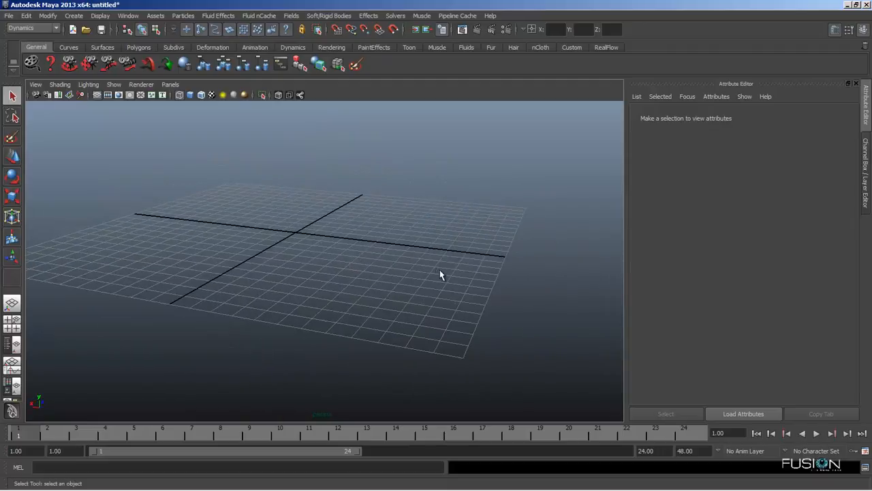
{"action": "left_click_drag", "start_coordinate": [440, 275], "coordinate": [384, 286], "text": "alt"}
{"action": "left_click_drag", "start_coordinate": [318, 293], "coordinate": [432, 279], "text": "alt"}
{"action": "mouse_move", "coordinate": [306, 296]}
{"action": "left_mouse_down", "text": "alt"}
{"action": "mouse_move", "coordinate": [395, 304]}
{"action": "mouse_move", "coordinate": [375, 300]}
{"action": "mouse_move", "coordinate": [393, 291]}
{"action": "mouse_move", "coordinate": [269, 297]}
{"action": "mouse_move", "coordinate": [293, 297]}
{"action": "left_mouse_up", "text": "alt"}
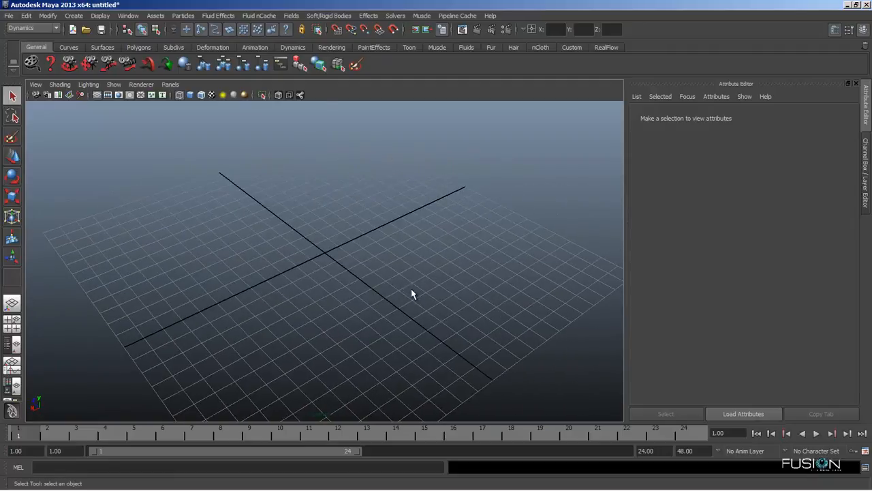
{"action": "mouse_move", "coordinate": [411, 295]}
{"action": "left_mouse_down", "text": "alt"}
{"action": "mouse_move", "coordinate": [366, 284]}
{"action": "mouse_move", "coordinate": [416, 268]}
{"action": "mouse_move", "coordinate": [362, 286]}
{"action": "mouse_move", "coordinate": [269, 296]}
{"action": "mouse_move", "coordinate": [390, 280]}
{"action": "mouse_move", "coordinate": [403, 286]}
{"action": "left_mouse_up", "text": "alt"}
{"action": "left_click_drag", "start_coordinate": [266, 292], "coordinate": [395, 295], "text": "alt"}
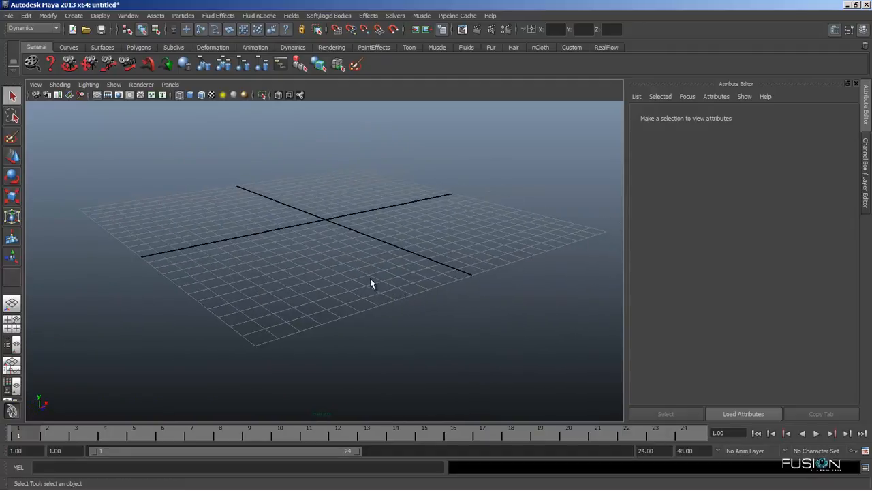
{"action": "mouse_move", "coordinate": [318, 279]}
{"action": "left_mouse_down", "text": "alt"}
{"action": "mouse_move", "coordinate": [331, 277]}
{"action": "mouse_move", "coordinate": [318, 278]}
{"action": "left_mouse_up", "text": "alt"}
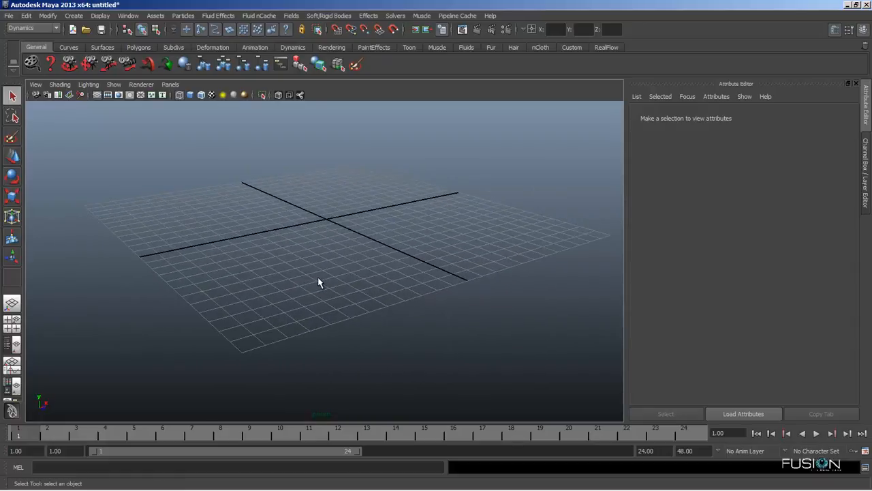
{"action": "mouse_move", "coordinate": [302, 280]}
{"action": "left_mouse_down", "text": "alt"}
{"action": "mouse_move", "coordinate": [379, 288]}
{"action": "mouse_move", "coordinate": [289, 259]}
{"action": "mouse_move", "coordinate": [323, 290]}
{"action": "mouse_move", "coordinate": [288, 295]}
{"action": "mouse_move", "coordinate": [341, 288]}
{"action": "mouse_move", "coordinate": [310, 291]}
{"action": "left_mouse_up", "text": "alt"}
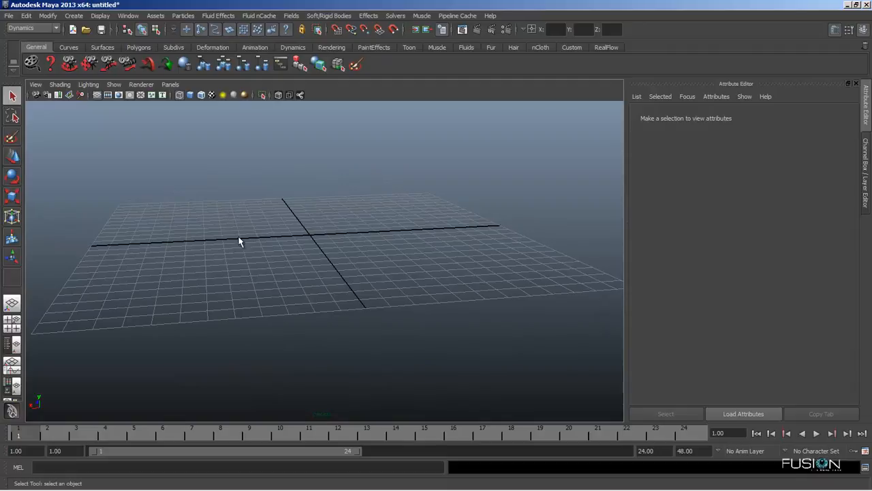
{"action": "left_click_drag", "start_coordinate": [250, 267], "coordinate": [379, 241], "text": "alt"}
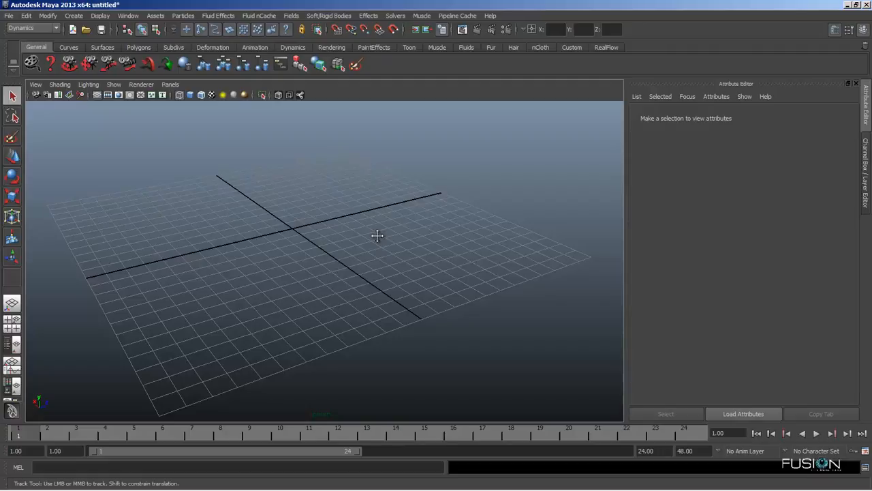
Step: Track the perspective view across the grid, orbiting slightly between the shifts
{"action": "middle_click_drag", "start_coordinate": [377, 235], "coordinate": [470, 238], "text": "alt"}
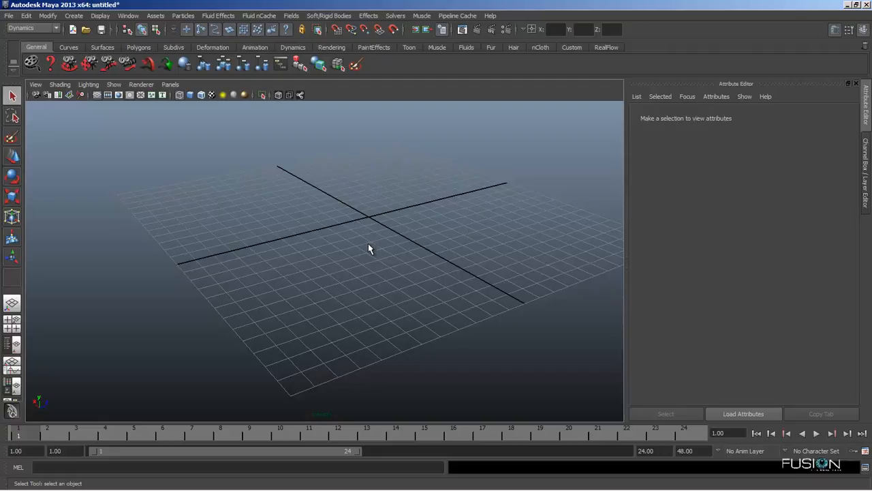
{"action": "left_click_drag", "start_coordinate": [348, 249], "coordinate": [410, 255], "text": "alt"}
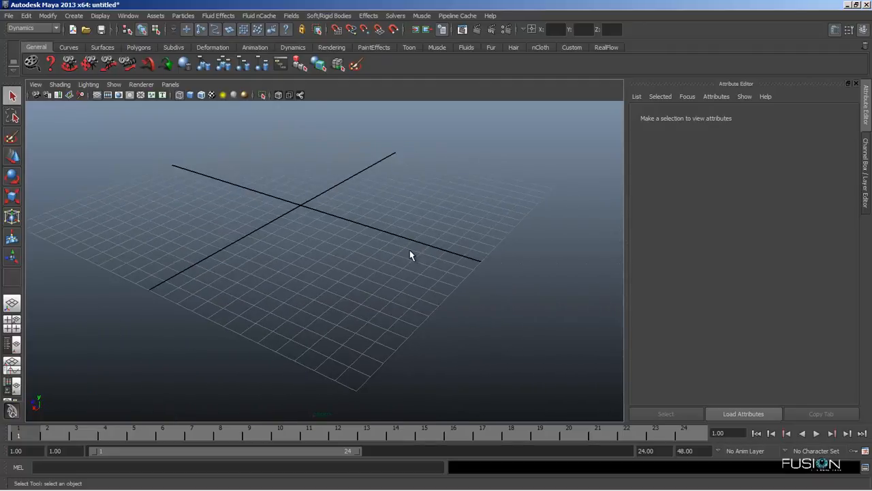
{"action": "mouse_move", "coordinate": [377, 254]}
{"action": "middle_mouse_down", "text": "alt"}
{"action": "mouse_move", "coordinate": [416, 253]}
{"action": "mouse_move", "coordinate": [430, 241]}
{"action": "mouse_move", "coordinate": [421, 243]}
{"action": "mouse_move", "coordinate": [438, 255]}
{"action": "mouse_move", "coordinate": [382, 208]}
{"action": "mouse_move", "coordinate": [450, 306]}
{"action": "mouse_move", "coordinate": [397, 263]}
{"action": "mouse_move", "coordinate": [364, 291]}
{"action": "mouse_move", "coordinate": [375, 286]}
{"action": "mouse_move", "coordinate": [366, 380]}
{"action": "mouse_move", "coordinate": [366, 244]}
{"action": "mouse_move", "coordinate": [389, 186]}
{"action": "mouse_move", "coordinate": [384, 244]}
{"action": "mouse_move", "coordinate": [409, 294]}
{"action": "mouse_move", "coordinate": [464, 302]}
{"action": "mouse_move", "coordinate": [444, 307]}
{"action": "mouse_move", "coordinate": [428, 273]}
{"action": "mouse_move", "coordinate": [372, 262]}
{"action": "middle_mouse_up", "text": "alt"}
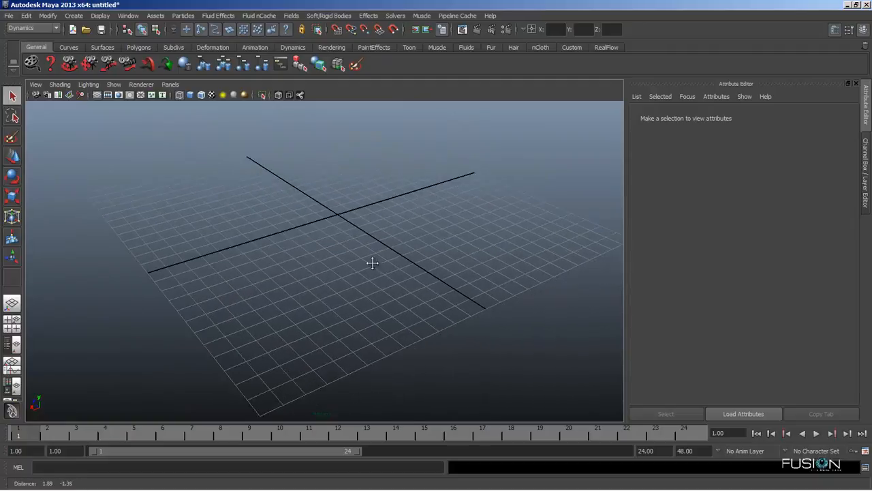
Step: Dolly the perspective camera repeatedly out from and in towards the grid
{"action": "scroll", "coordinate": [371, 264], "scroll_direction": "down", "scroll_amount": 4}
{"action": "left_click_drag", "start_coordinate": [372, 266], "coordinate": [400, 285], "text": "alt"}
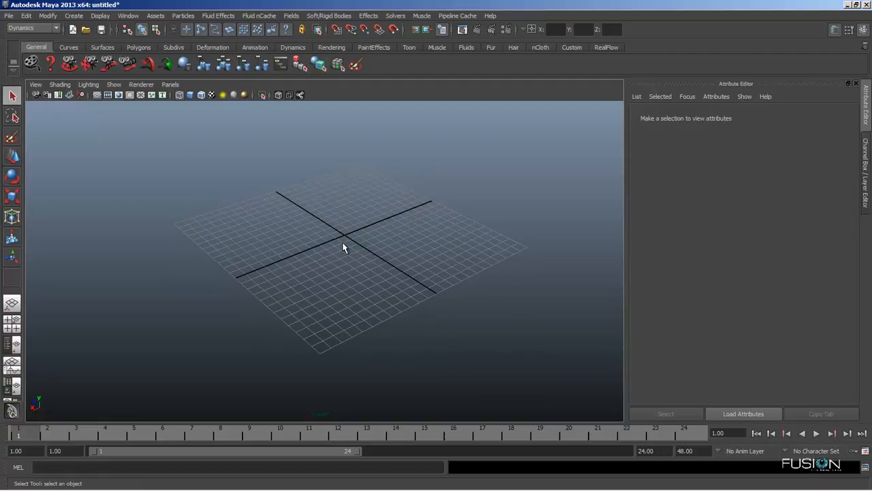
{"action": "right_click_drag", "start_coordinate": [342, 242], "coordinate": [336, 334], "text": "alt"}
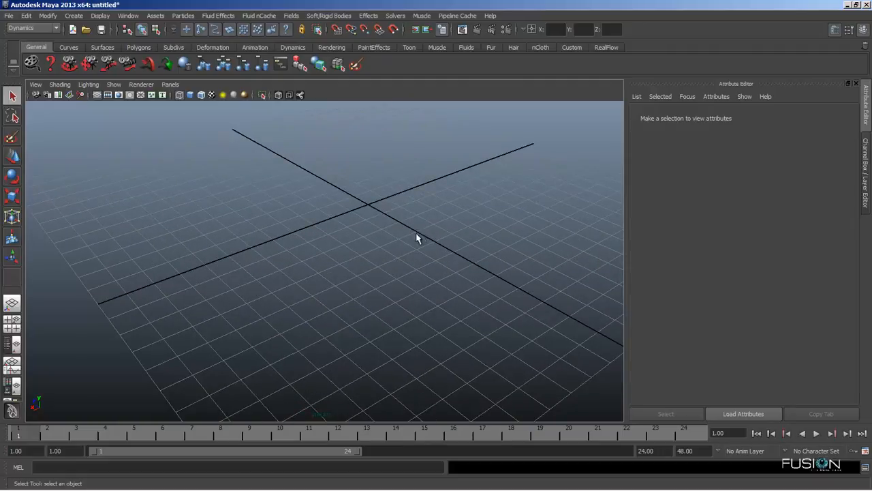
{"action": "right_click_drag", "start_coordinate": [396, 246], "coordinate": [381, 172], "text": "alt"}
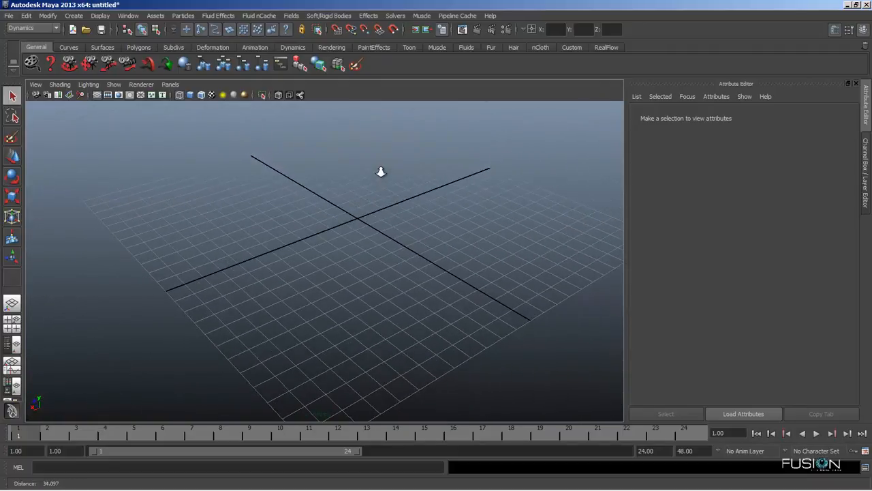
{"action": "mouse_move", "coordinate": [378, 285]}
{"action": "right_mouse_down", "text": "alt"}
{"action": "mouse_move", "coordinate": [366, 306]}
{"action": "mouse_move", "coordinate": [359, 237]}
{"action": "mouse_move", "coordinate": [372, 296]}
{"action": "mouse_move", "coordinate": [376, 198]}
{"action": "mouse_move", "coordinate": [362, 288]}
{"action": "right_mouse_up", "text": "alt"}
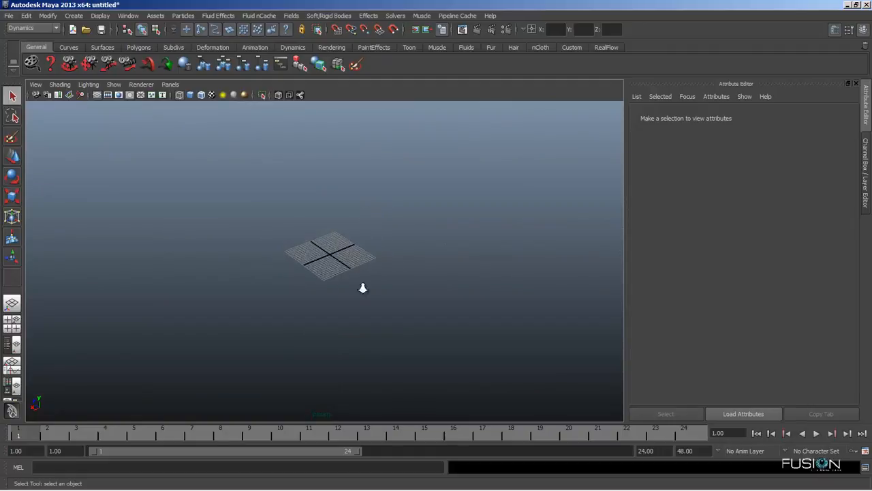
{"action": "right_click_drag", "start_coordinate": [337, 196], "coordinate": [365, 315], "text": "alt"}
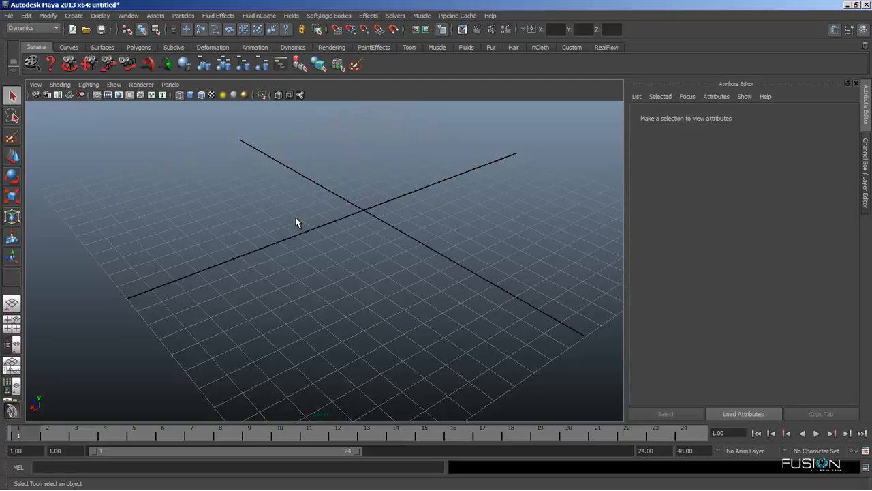
Step: Orbit, track and dolly the perspective camera once each to reframe the grid
{"action": "left_click_drag", "start_coordinate": [296, 217], "coordinate": [325, 217], "text": "alt"}
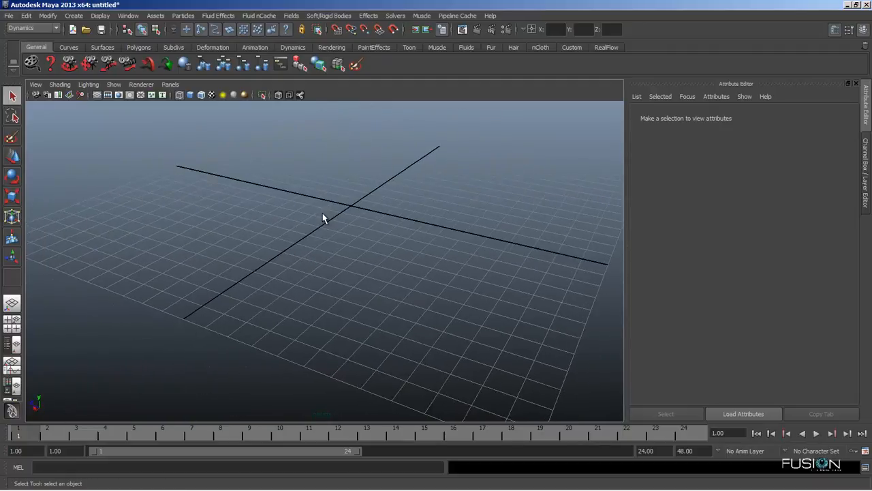
{"action": "middle_click_drag", "start_coordinate": [322, 213], "coordinate": [281, 240], "text": "alt"}
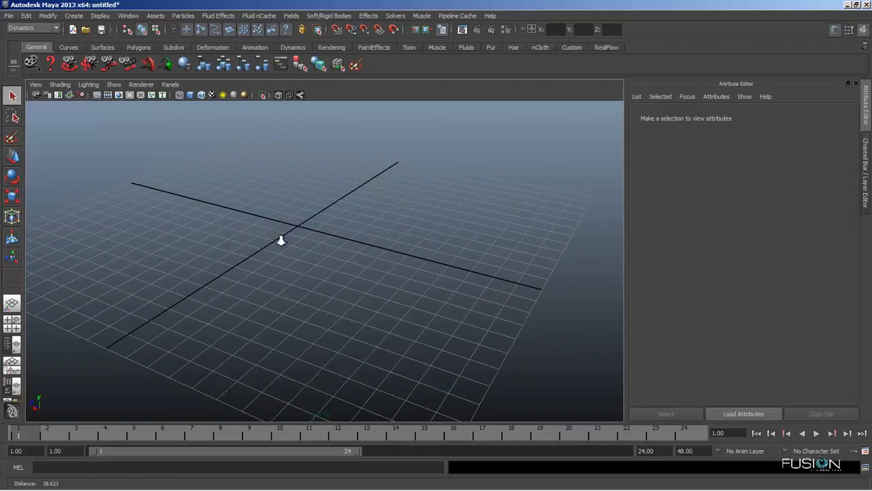
{"action": "right_click_drag", "start_coordinate": [283, 240], "coordinate": [316, 263], "text": "alt"}
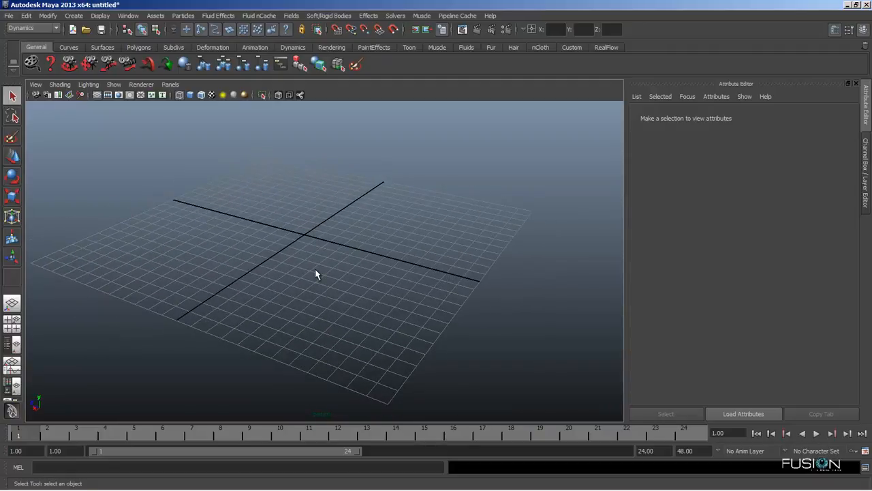
Step: Zoom the perspective view in and out on the grid in stepped increments
{"action": "left_click_drag", "start_coordinate": [319, 304], "coordinate": [411, 322], "text": "alt"}
{"action": "scroll", "coordinate": [394, 310], "scroll_direction": "up", "scroll_amount": 4}
{"action": "scroll", "coordinate": [395, 311], "scroll_direction": "down", "scroll_amount": 5}
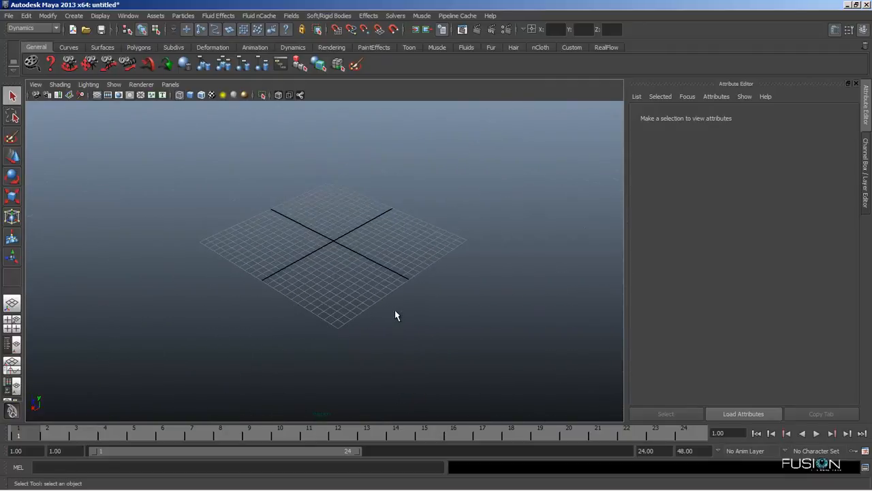
{"action": "scroll", "coordinate": [396, 311], "scroll_direction": "up", "scroll_amount": 5}
{"action": "scroll", "coordinate": [396, 311], "scroll_direction": "down", "scroll_amount": 3}
{"action": "scroll", "coordinate": [395, 310], "scroll_direction": "up", "scroll_amount": 4}
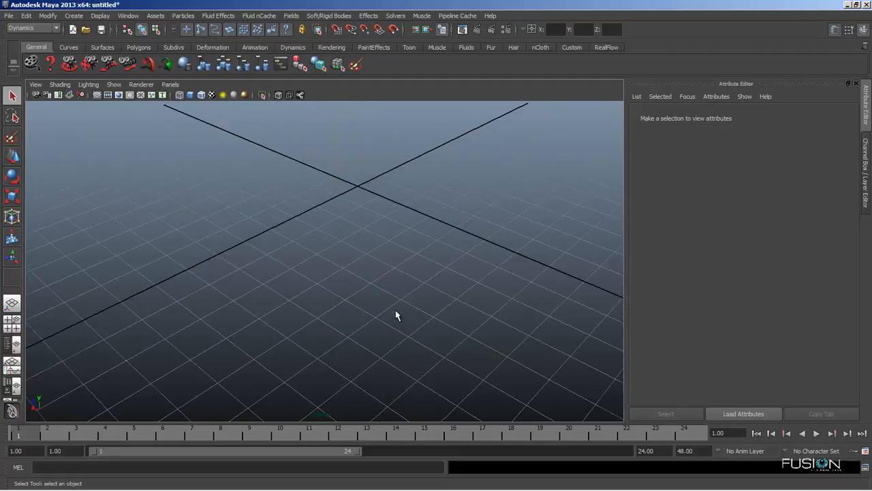
{"action": "scroll", "coordinate": [395, 313], "scroll_direction": "down", "scroll_amount": 4}
{"action": "scroll", "coordinate": [396, 314], "scroll_direction": "up", "scroll_amount": 2}
{"action": "scroll", "coordinate": [396, 320], "scroll_direction": "down", "scroll_amount": 3}
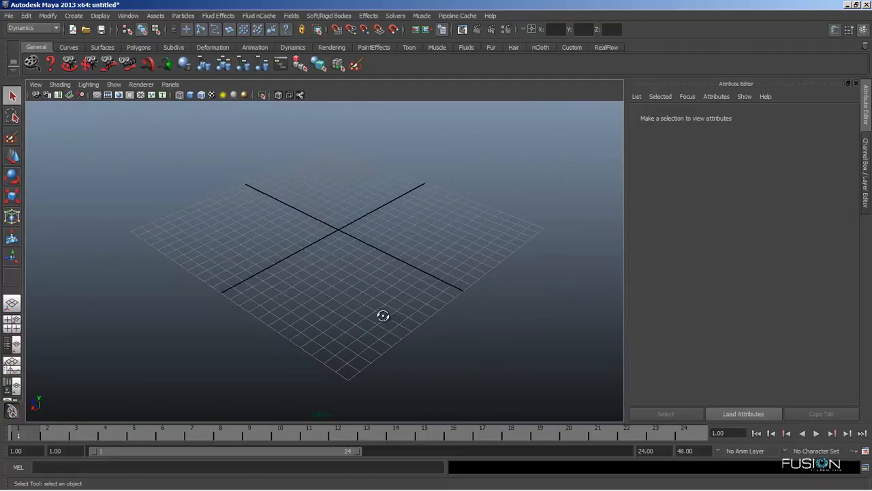
Step: Combine orbiting, tracking and zooming to view the grid from far away and at close range
{"action": "left_click_drag", "start_coordinate": [383, 316], "coordinate": [351, 296], "text": "alt"}
{"action": "mouse_move", "coordinate": [350, 295]}
{"action": "middle_mouse_down", "text": "alt"}
{"action": "mouse_move", "coordinate": [345, 268]}
{"action": "mouse_move", "coordinate": [354, 300]}
{"action": "middle_mouse_up", "text": "alt"}
{"action": "scroll", "coordinate": [388, 296], "scroll_direction": "down", "scroll_amount": 10}
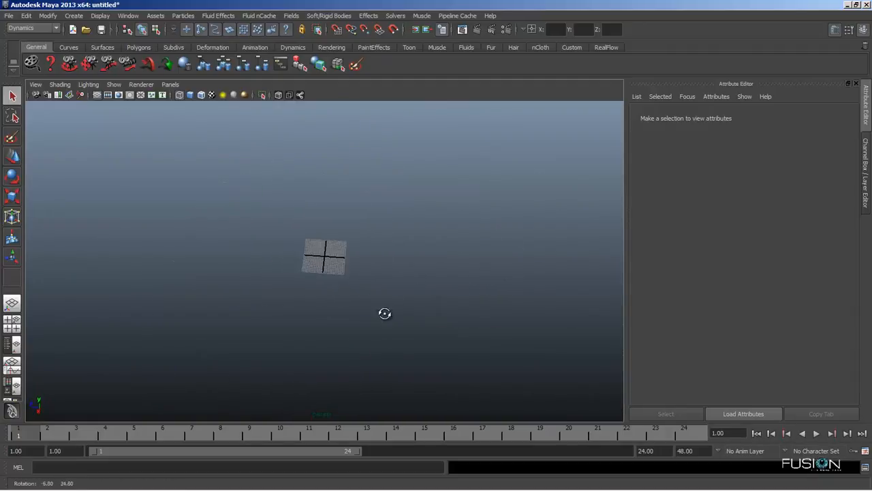
{"action": "scroll", "coordinate": [314, 291], "scroll_direction": "up", "scroll_amount": 10}
{"action": "left_click_drag", "start_coordinate": [314, 291], "coordinate": [364, 277], "text": "alt"}
{"action": "middle_click_drag", "start_coordinate": [364, 277], "coordinate": [368, 286], "text": "alt"}
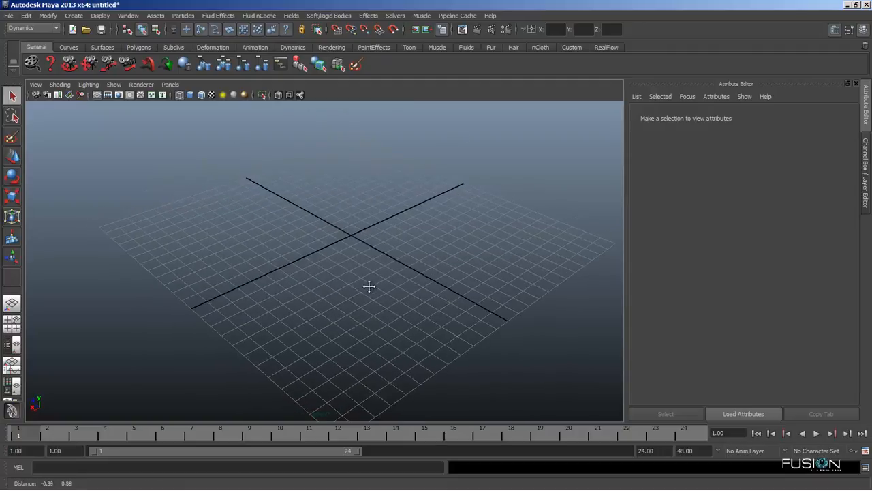
{"action": "left_click_drag", "start_coordinate": [387, 316], "coordinate": [386, 301], "text": "alt"}
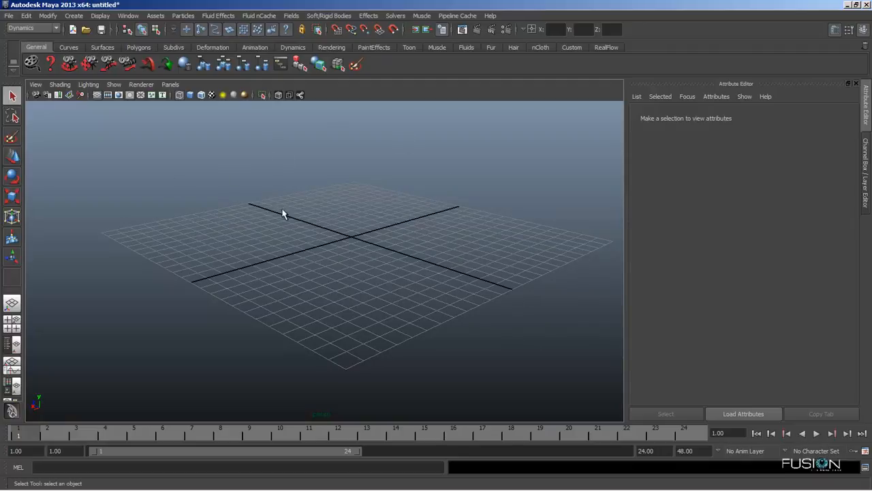
Step: Orbit around the grid and zoom from a close view to a distant one and partway back
{"action": "left_click_drag", "start_coordinate": [322, 246], "coordinate": [397, 254], "text": "alt"}
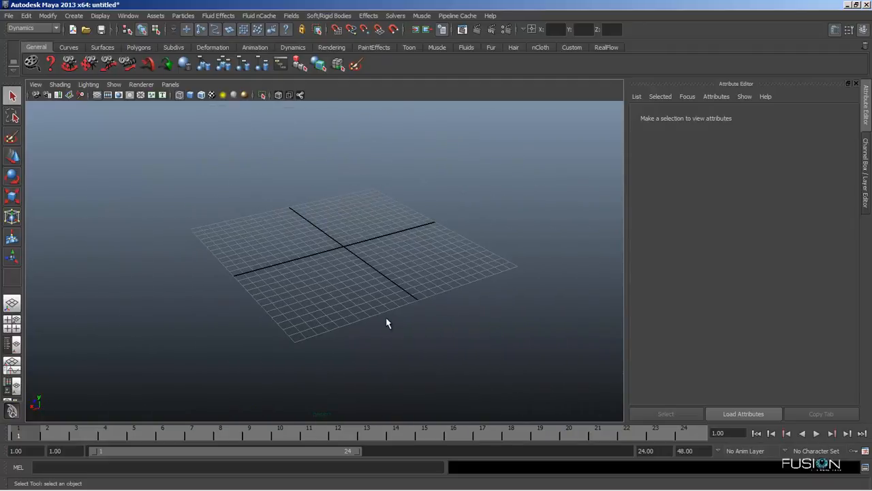
{"action": "left_click_drag", "start_coordinate": [386, 318], "coordinate": [312, 248], "text": "alt"}
{"action": "scroll", "coordinate": [376, 289], "scroll_direction": "up", "scroll_amount": 3}
{"action": "scroll", "coordinate": [378, 316], "scroll_direction": "up", "scroll_amount": 4}
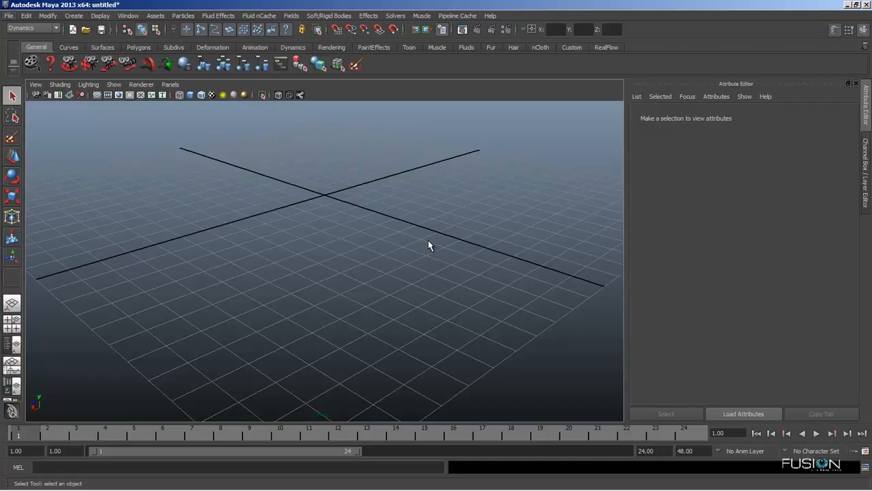
{"action": "scroll", "coordinate": [431, 269], "scroll_direction": "down", "scroll_amount": 8}
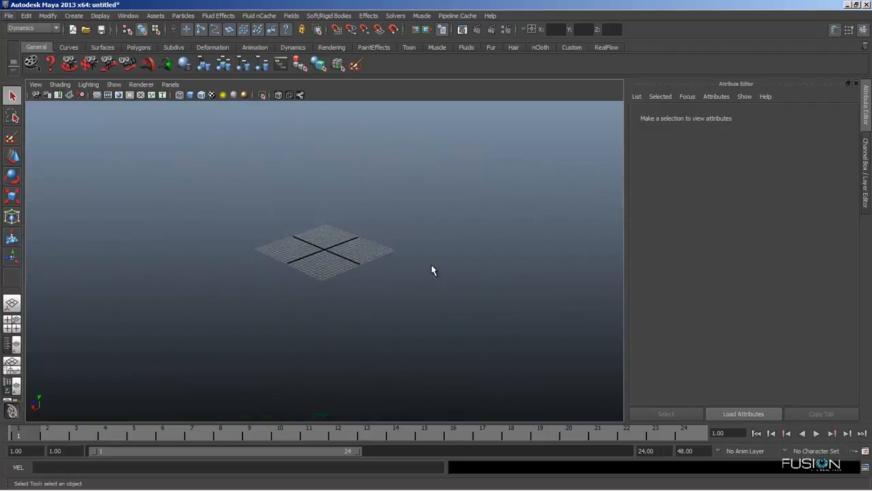
{"action": "scroll", "coordinate": [365, 279], "scroll_direction": "up", "scroll_amount": 3}
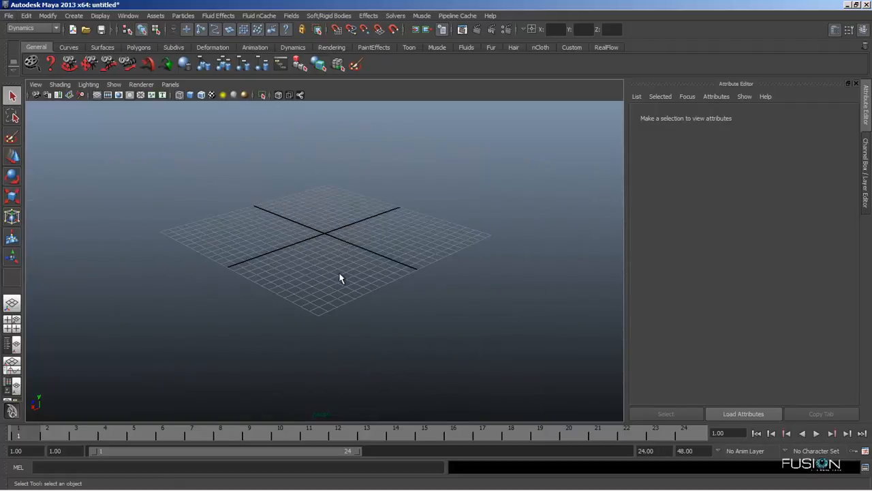
Step: Zoom far out until the grid is tiny, and frame the whole scene in the perspective view
{"action": "scroll", "coordinate": [366, 275], "scroll_direction": "down", "scroll_amount": 10}
{"action": "middle_click_drag", "start_coordinate": [340, 274], "coordinate": [314, 274], "text": "alt"}
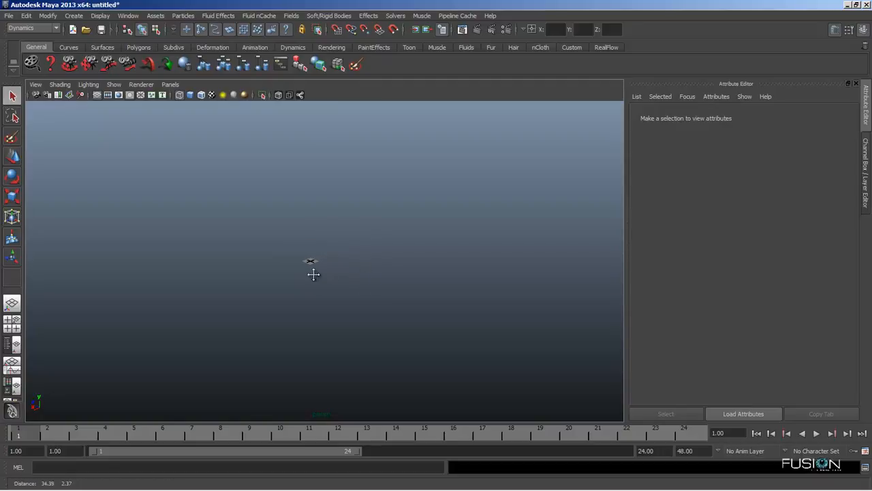
{"action": "scroll", "coordinate": [291, 259], "scroll_direction": "up", "scroll_amount": 4}
{"action": "key", "text": "a"}
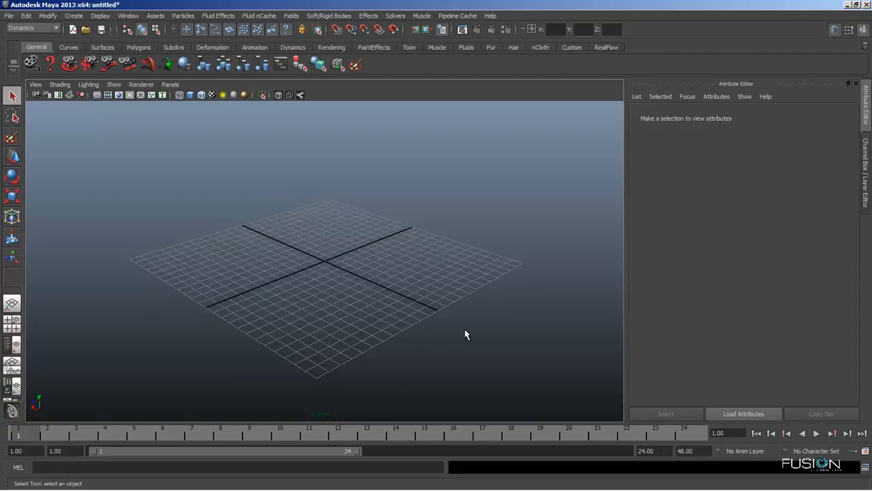
Step: Orbit and track the perspective view until the grid lies partly outside the view
{"action": "scroll", "coordinate": [496, 280], "scroll_direction": "down", "scroll_amount": 2}
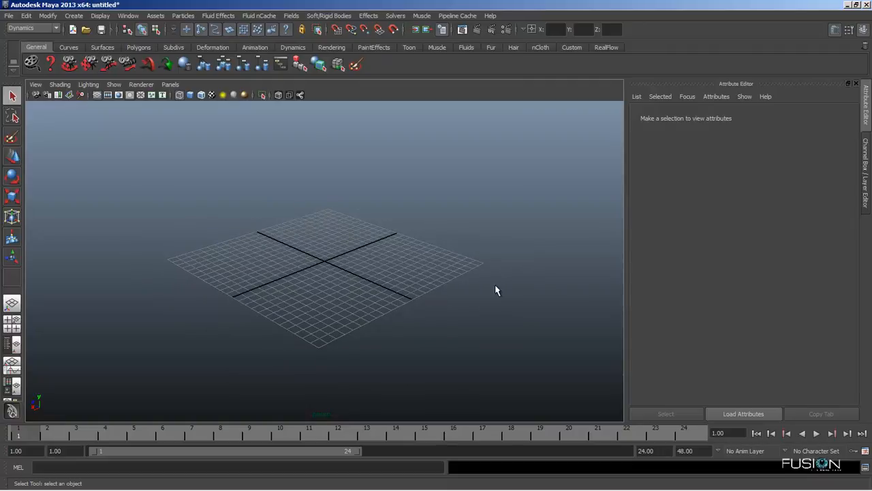
{"action": "scroll", "coordinate": [407, 308], "scroll_direction": "up", "scroll_amount": 2}
{"action": "left_click_drag", "start_coordinate": [432, 334], "coordinate": [495, 327], "text": "alt"}
{"action": "middle_click_drag", "start_coordinate": [476, 316], "coordinate": [364, 306], "text": "alt"}
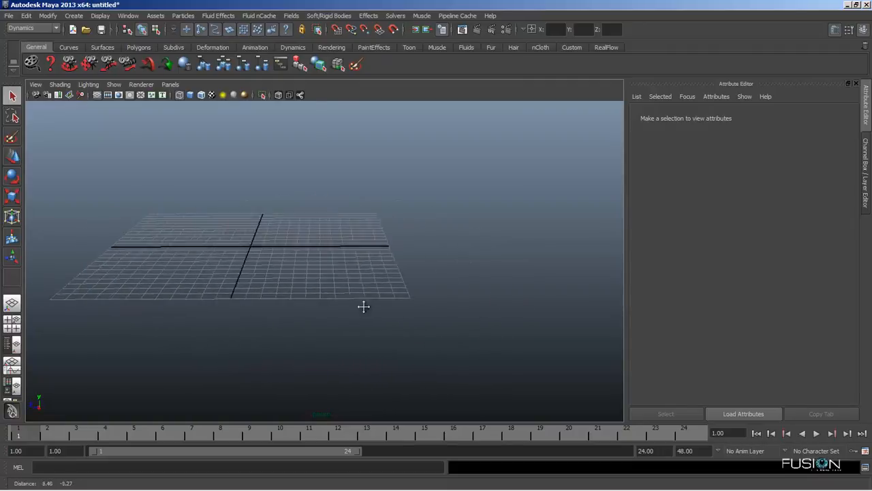
{"action": "left_click_drag", "start_coordinate": [399, 319], "coordinate": [335, 330], "text": "alt"}
{"action": "middle_click_drag", "start_coordinate": [385, 344], "coordinate": [334, 368], "text": "alt"}
{"action": "left_click_drag", "start_coordinate": [399, 336], "coordinate": [325, 343], "text": "alt"}
{"action": "middle_click_drag", "start_coordinate": [403, 327], "coordinate": [346, 368], "text": "alt"}
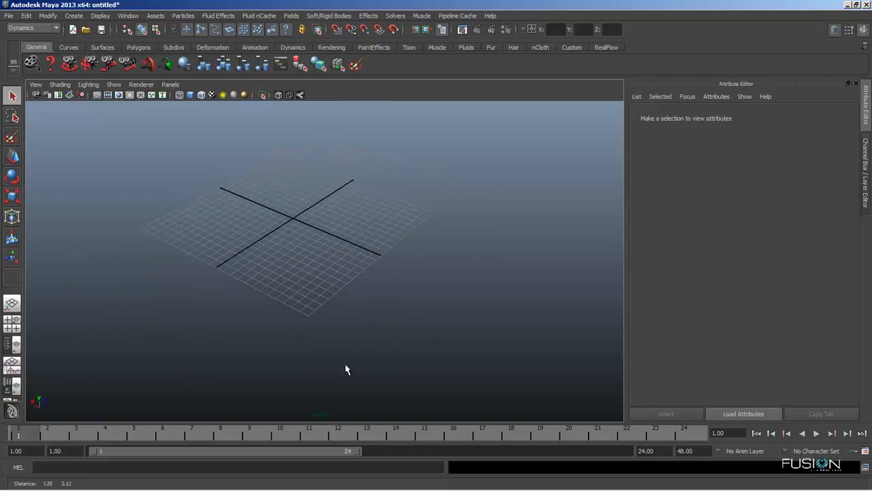
{"action": "left_click_drag", "start_coordinate": [346, 368], "coordinate": [415, 313], "text": "alt"}
{"action": "middle_click_drag", "start_coordinate": [274, 332], "coordinate": [164, 214], "text": "alt"}
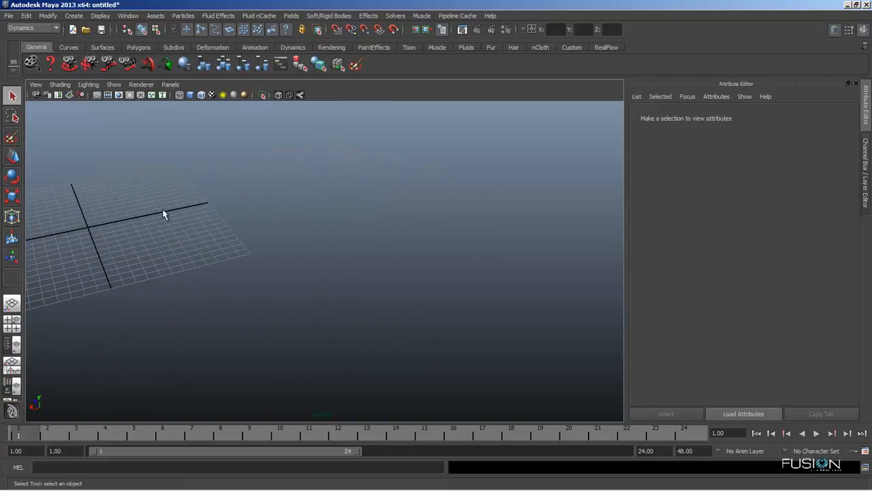
Step: Frame and orbit the grid in the perspective view, and switch to the four-view layout and back to single perspective
{"action": "key", "text": "f"}
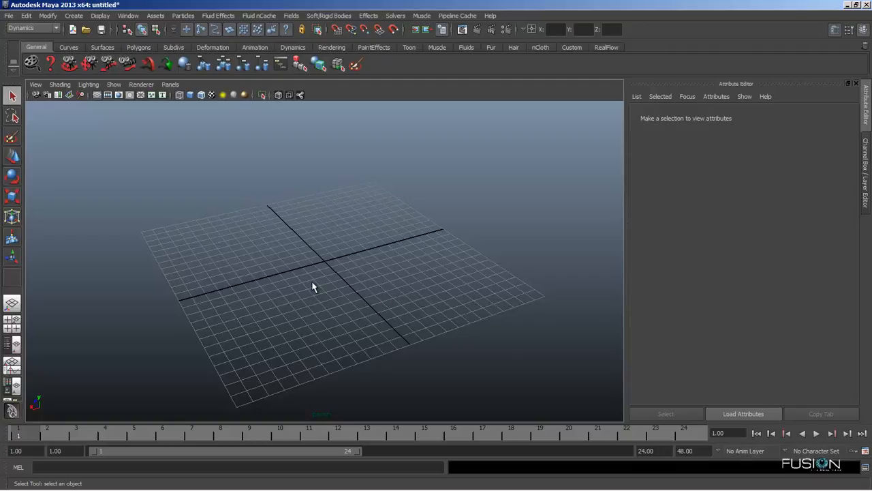
{"action": "left_click_drag", "start_coordinate": [312, 298], "coordinate": [510, 198], "text": "alt"}
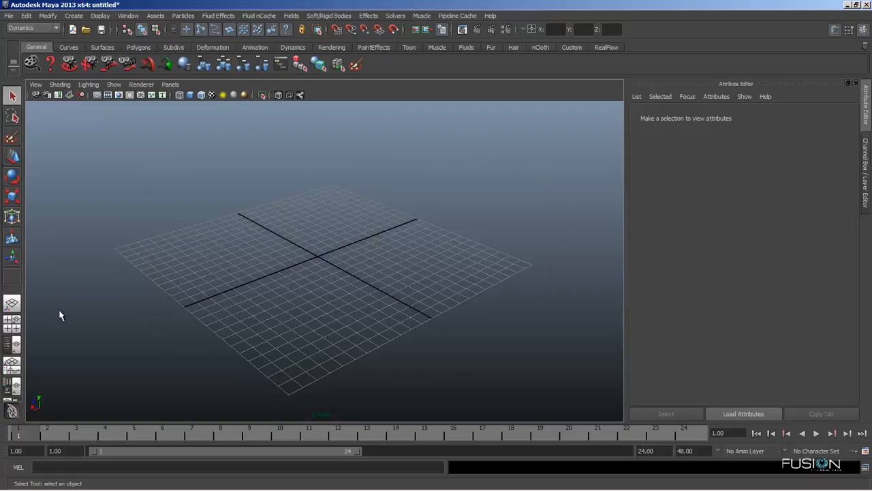
{"action": "left_click", "coordinate": [13, 329]}
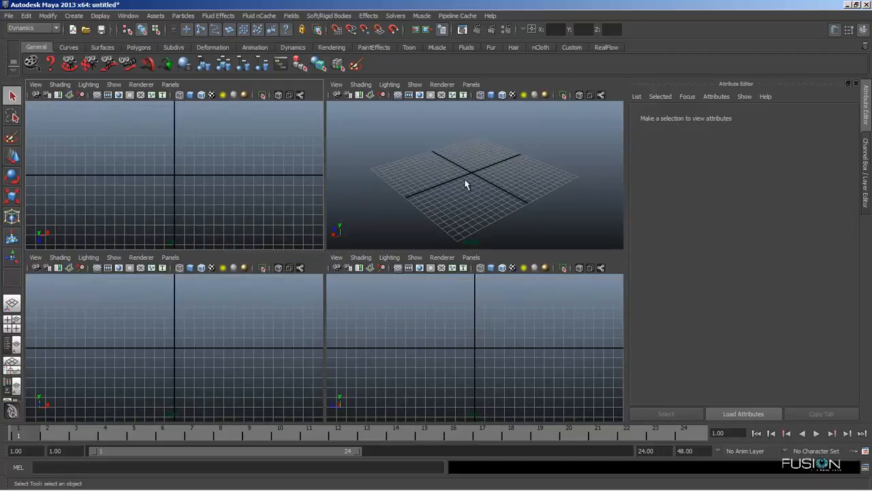
{"action": "left_click", "coordinate": [11, 304]}
{"action": "mouse_move", "coordinate": [349, 263]}
{"action": "left_mouse_down", "text": "alt"}
{"action": "mouse_move", "coordinate": [334, 260]}
{"action": "mouse_move", "coordinate": [345, 267]}
{"action": "left_mouse_up", "text": "alt"}
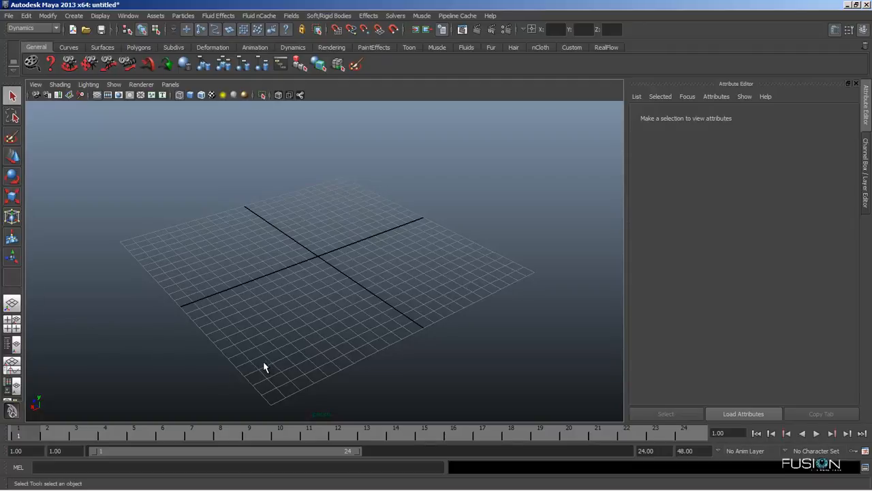
Step: Track and orbit the perspective view, and toggle the four-view layout on and off again
{"action": "middle_click_drag", "start_coordinate": [347, 357], "coordinate": [381, 331], "text": "alt"}
{"action": "left_click_drag", "start_coordinate": [381, 331], "coordinate": [372, 364], "text": "alt"}
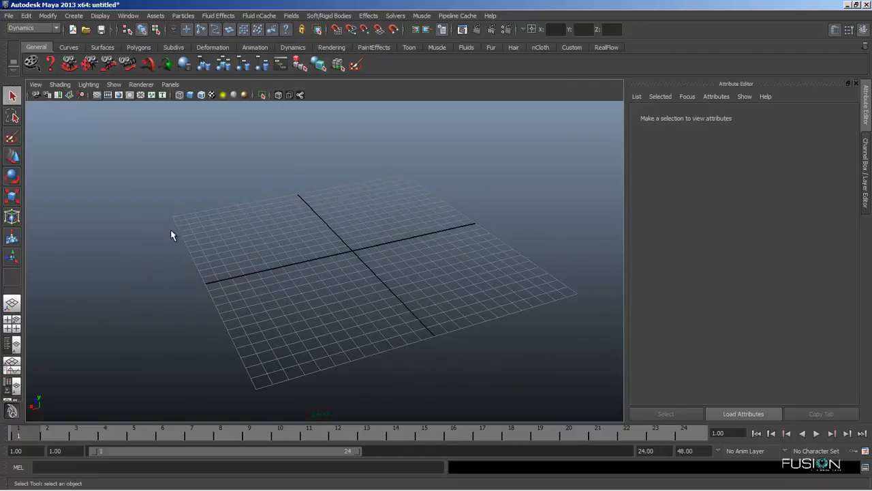
{"action": "left_click", "coordinate": [11, 324]}
{"action": "left_click", "coordinate": [12, 304]}
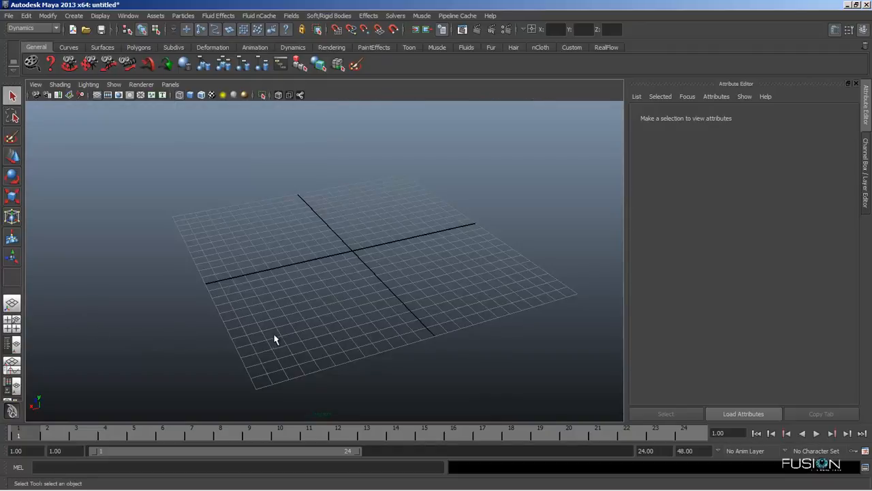
{"action": "left_click_drag", "start_coordinate": [274, 339], "coordinate": [341, 326], "text": "alt"}
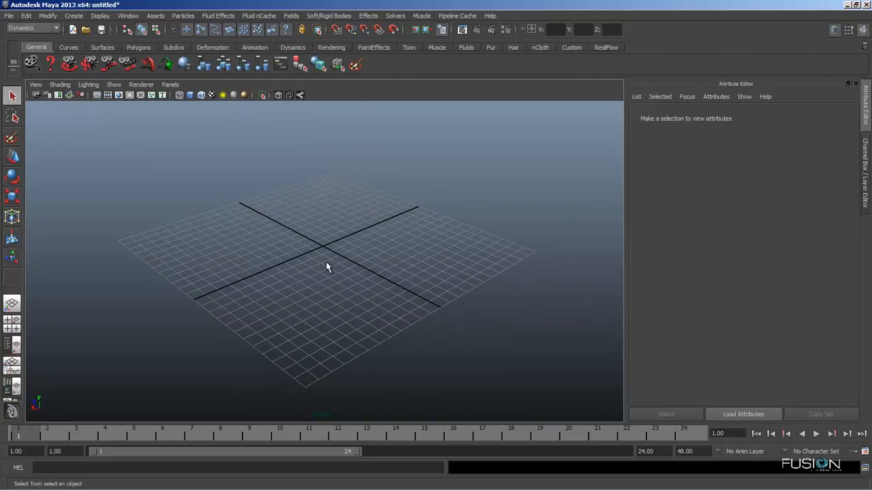
Step: Orbit the perspective view inside the four-view layout, and maximize it to orbit and track the grid at full size
{"action": "key", "text": "space"}
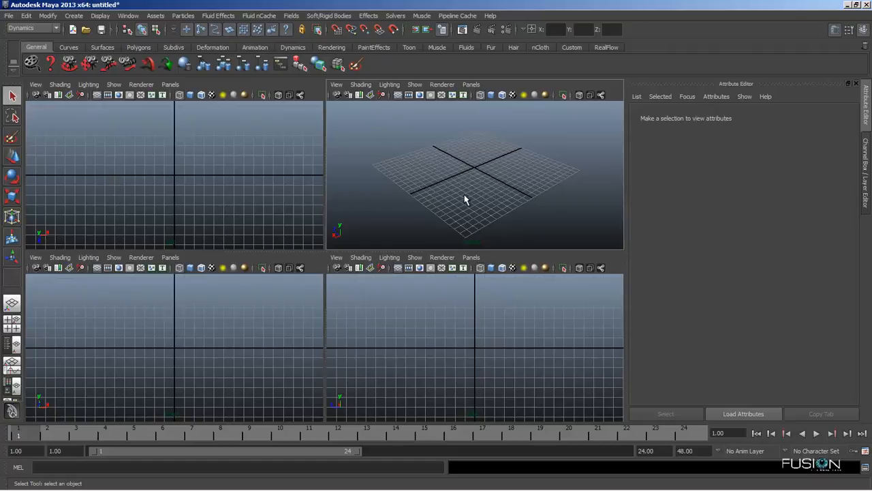
{"action": "mouse_move", "coordinate": [466, 197]}
{"action": "left_mouse_down", "text": "alt"}
{"action": "mouse_move", "coordinate": [450, 197]}
{"action": "mouse_move", "coordinate": [505, 195]}
{"action": "mouse_move", "coordinate": [439, 199]}
{"action": "mouse_move", "coordinate": [524, 202]}
{"action": "mouse_move", "coordinate": [502, 197]}
{"action": "mouse_move", "coordinate": [478, 207]}
{"action": "left_mouse_up", "text": "alt"}
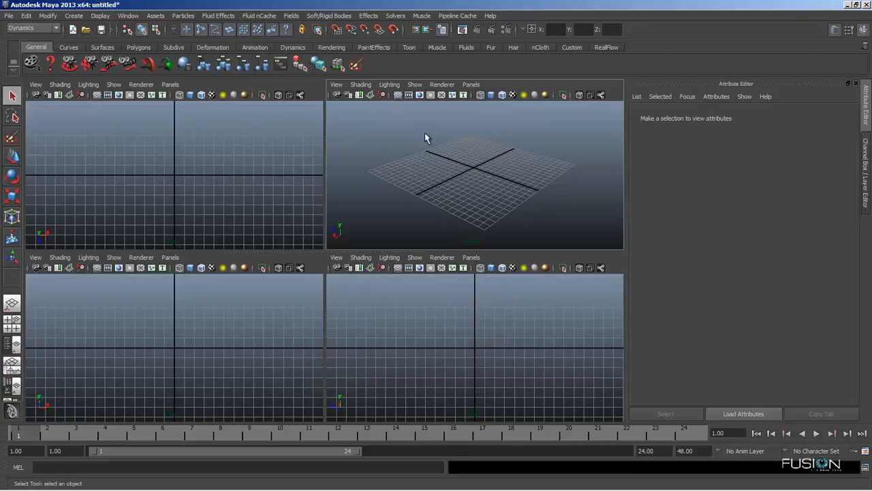
{"action": "key", "text": "space"}
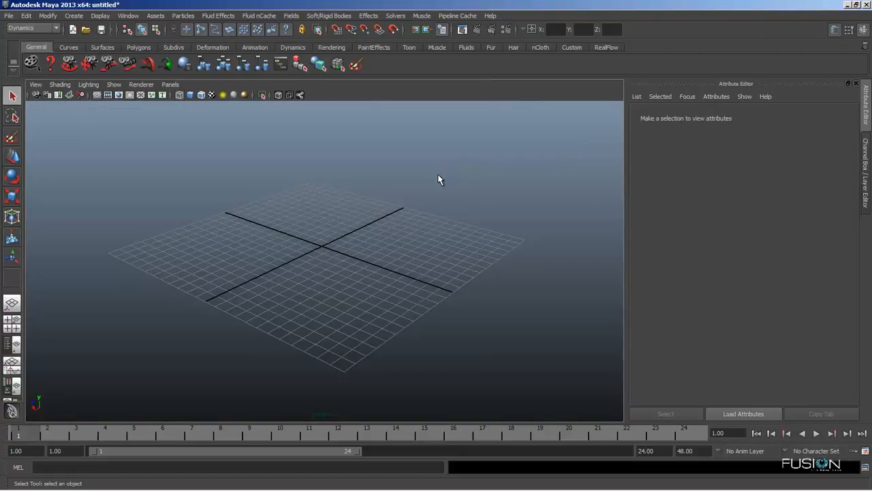
{"action": "left_click_drag", "start_coordinate": [438, 197], "coordinate": [386, 254], "text": "alt"}
{"action": "middle_click_drag", "start_coordinate": [386, 255], "coordinate": [449, 287], "text": "alt"}
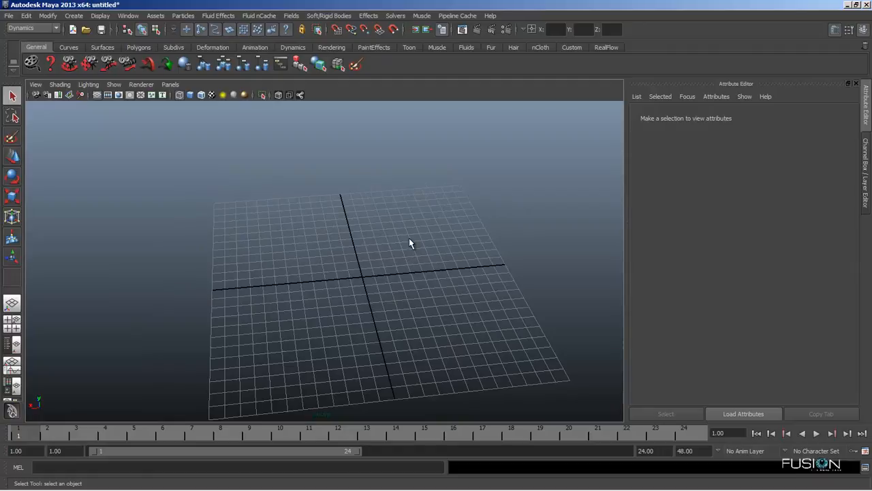
Step: Maximize the front view from the four-view layout, and return to the full-size perspective view
{"action": "key", "text": "space"}
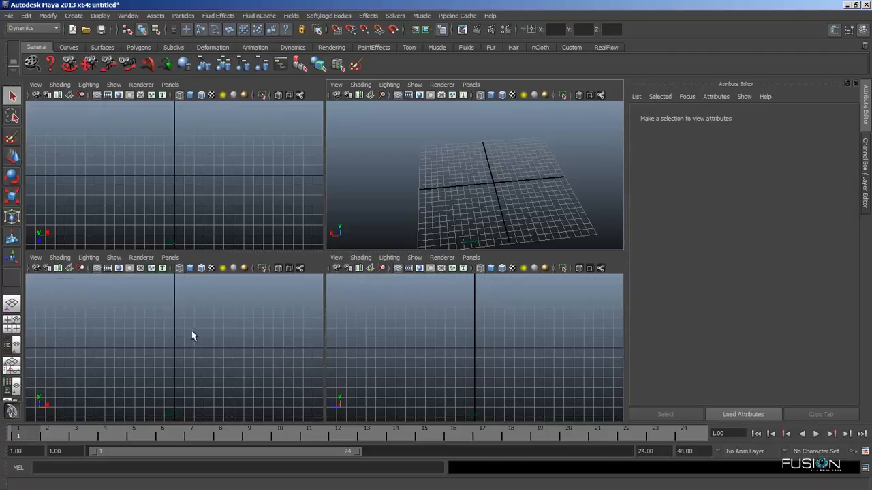
{"action": "left_click", "coordinate": [223, 331]}
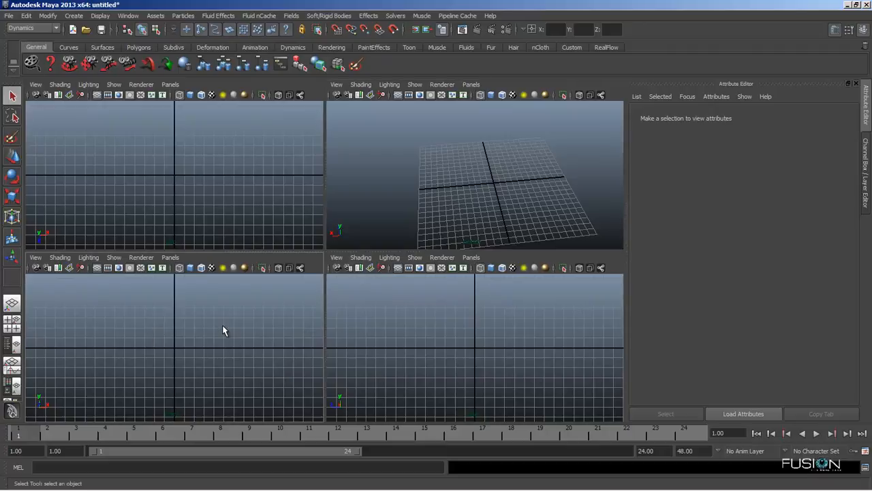
{"action": "key", "text": "space"}
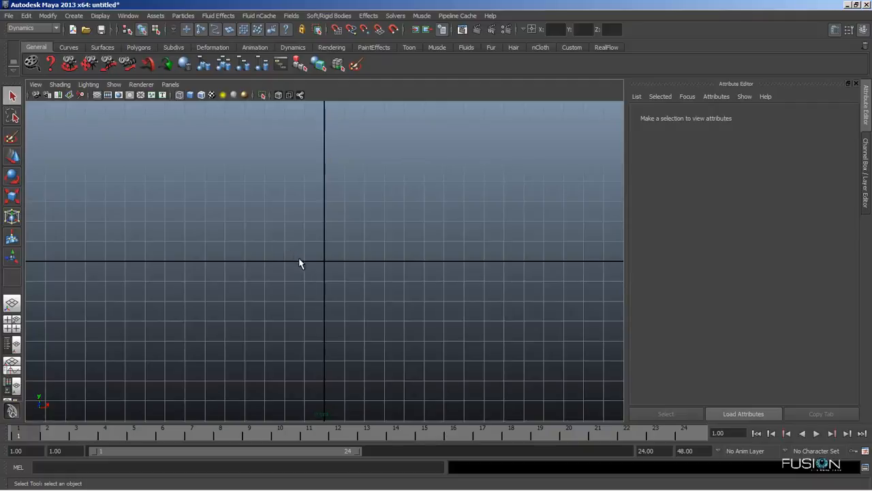
{"action": "key", "text": "space"}
{"action": "key", "text": "space"}
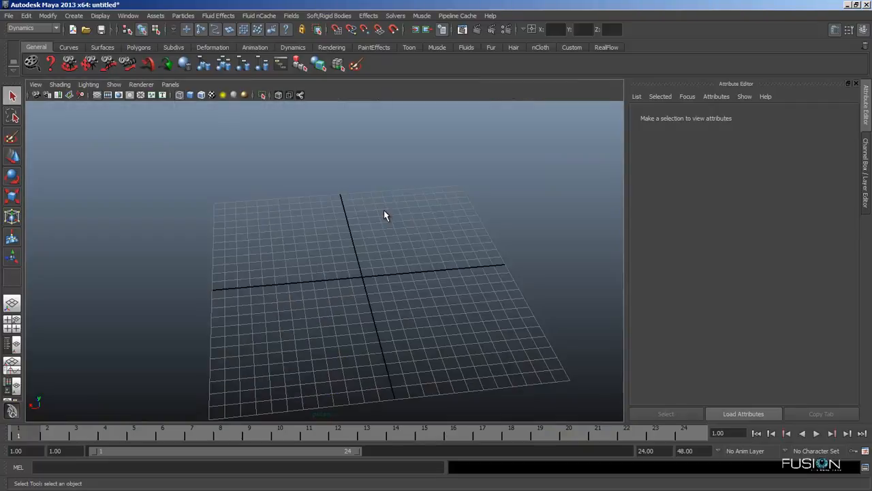
Step: Repeat the switch from perspective to a full-size front view and back through the four-view layout
{"action": "key", "text": "space"}
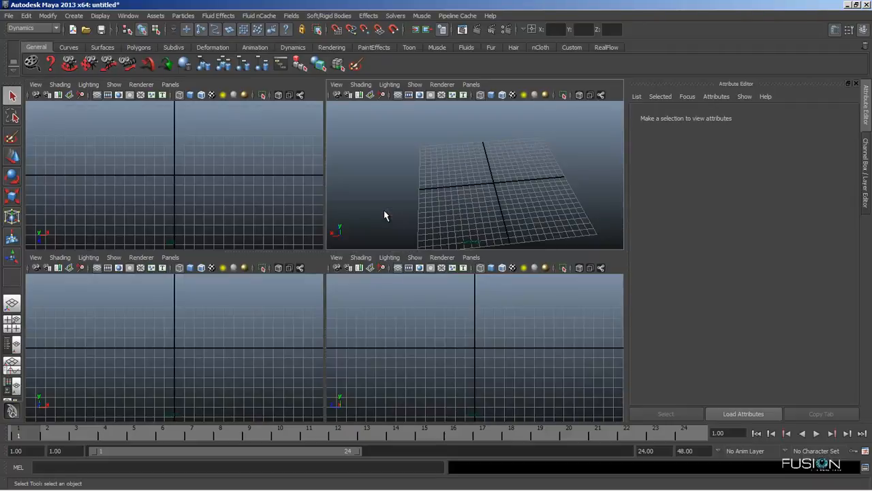
{"action": "key", "text": "space"}
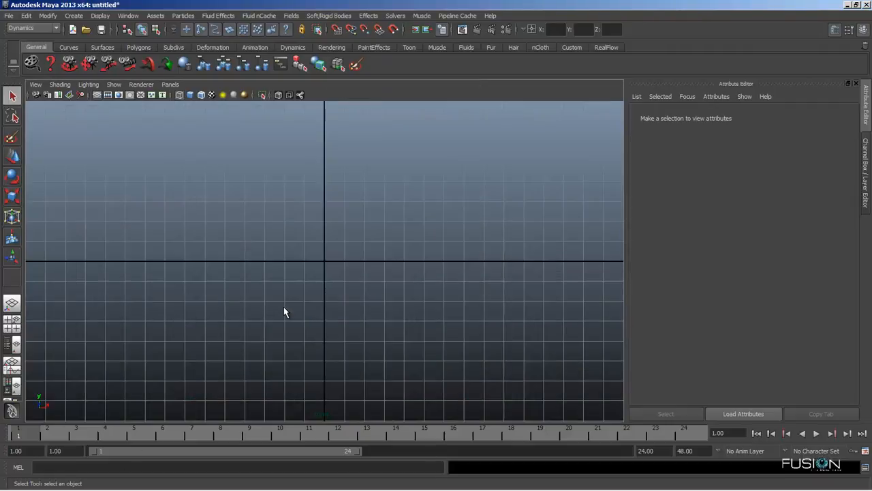
{"action": "key", "text": "space"}
{"action": "key", "text": "space"}
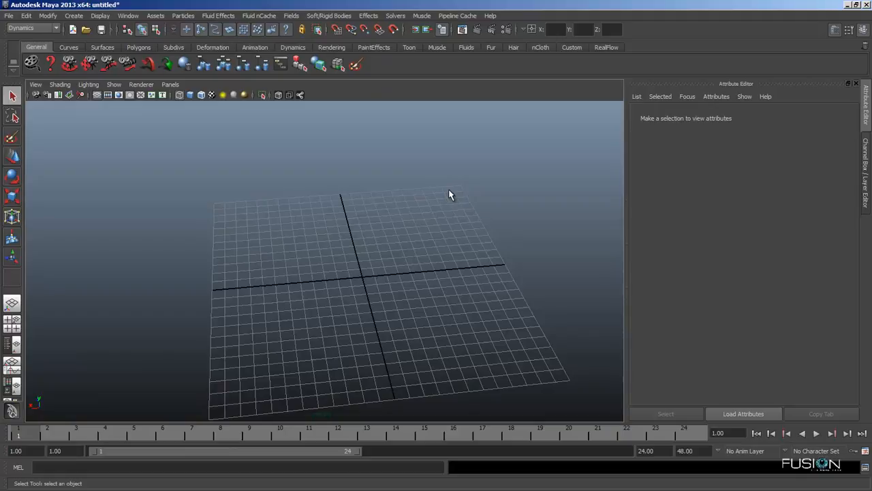
Step: Orbit around the grid in the maximized perspective view
{"action": "left_click_drag", "start_coordinate": [440, 228], "coordinate": [415, 224], "text": "alt"}
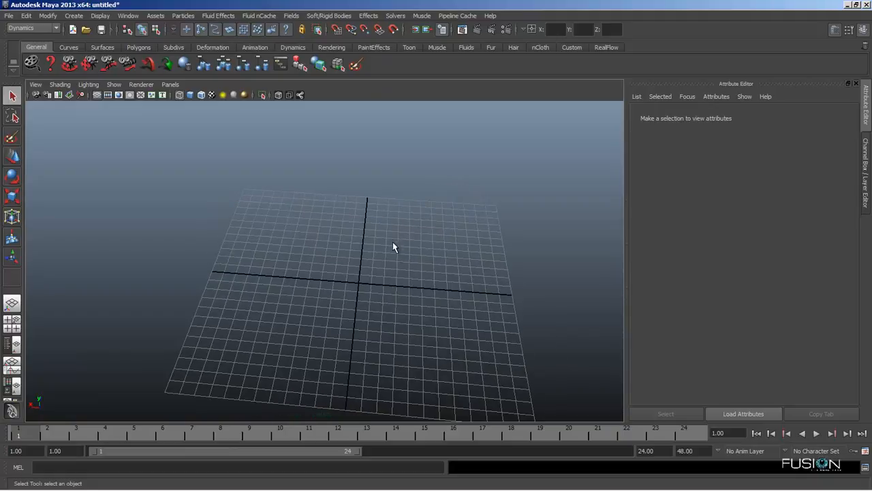
{"action": "left_click_drag", "start_coordinate": [392, 257], "coordinate": [445, 375], "text": "alt"}
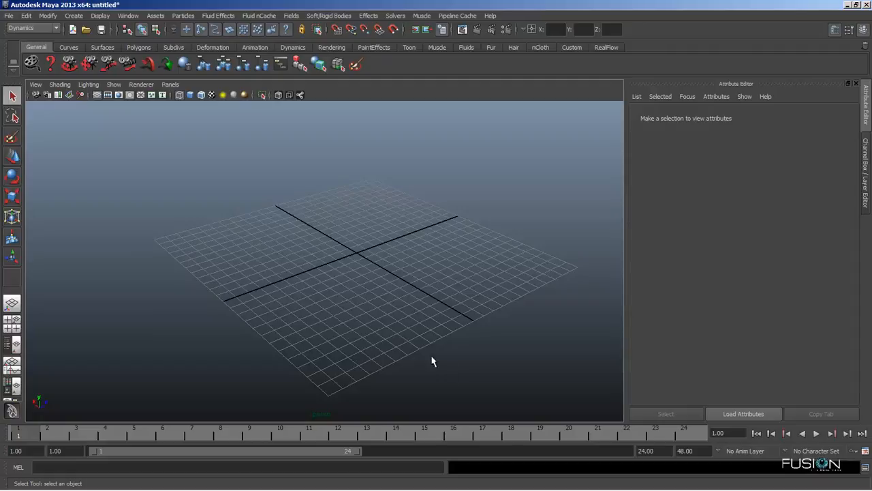
{"action": "left_click_drag", "start_coordinate": [432, 361], "coordinate": [391, 335], "text": "alt"}
Step: Display the hotbox over the perspective view, and compare its entries with the main Display and Window commands
{"action": "key", "text": "space"}
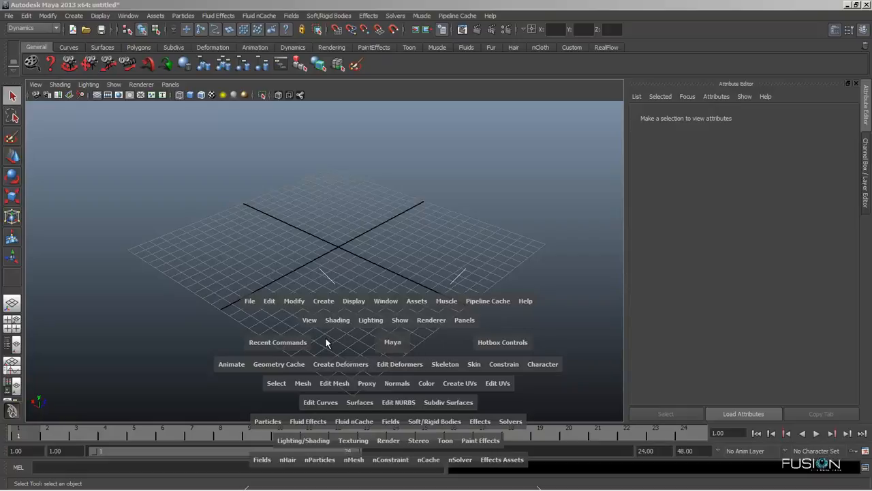
{"action": "key", "text": "space"}
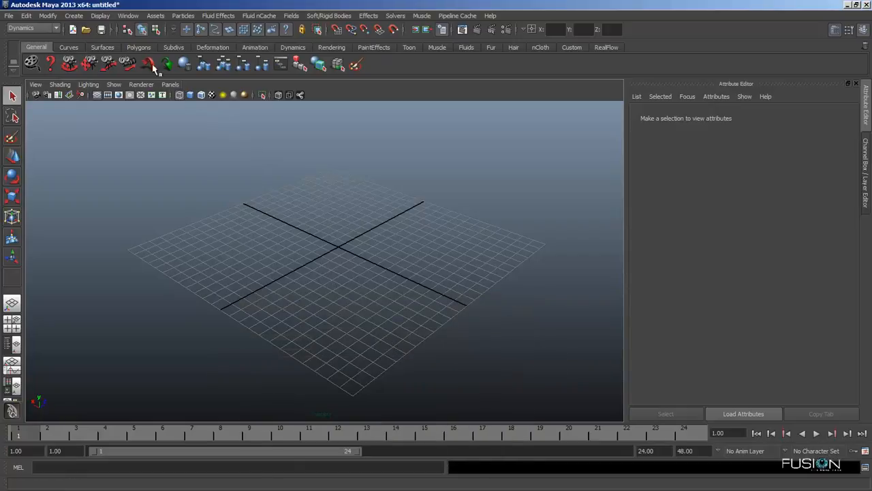
{"action": "left_click", "coordinate": [102, 16]}
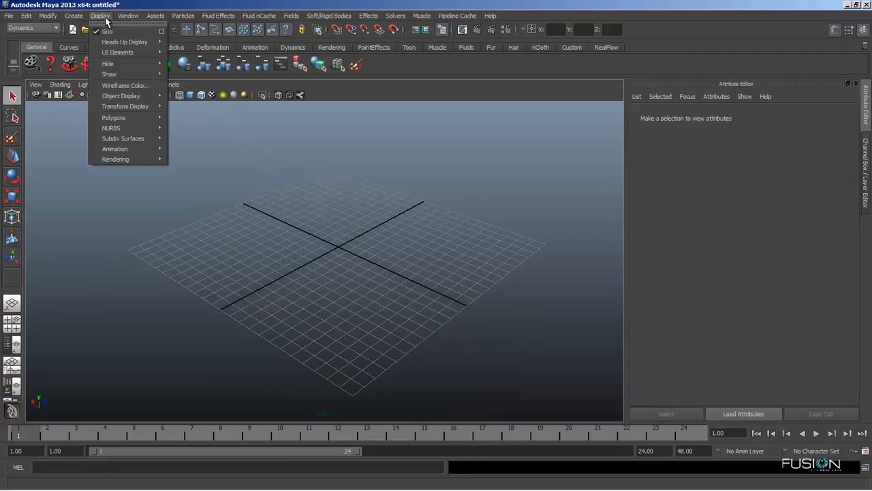
{"action": "mouse_move", "coordinate": [126, 17]}
{"action": "mouse_move", "coordinate": [140, 55]}
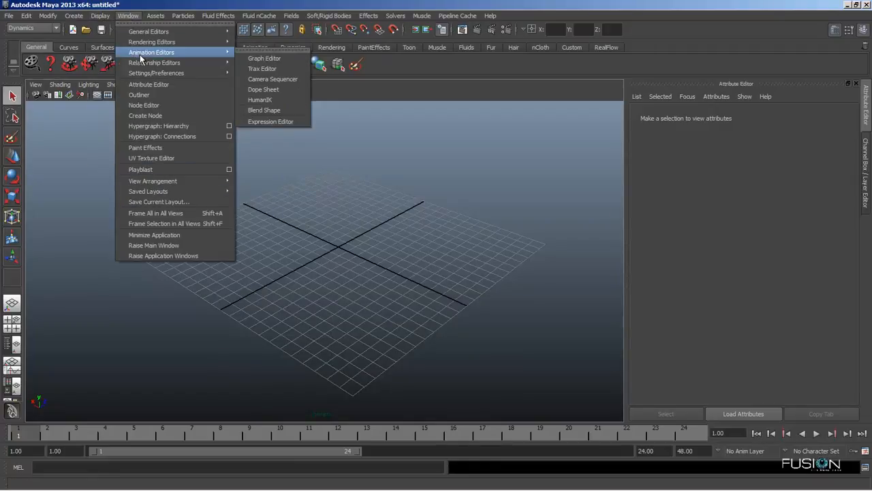
{"action": "left_click", "coordinate": [389, 254]}
Step: Alternate between showing the hotbox and toggling the four-view and single perspective layouts, ending in the single perspective view
{"action": "key", "text": "space"}
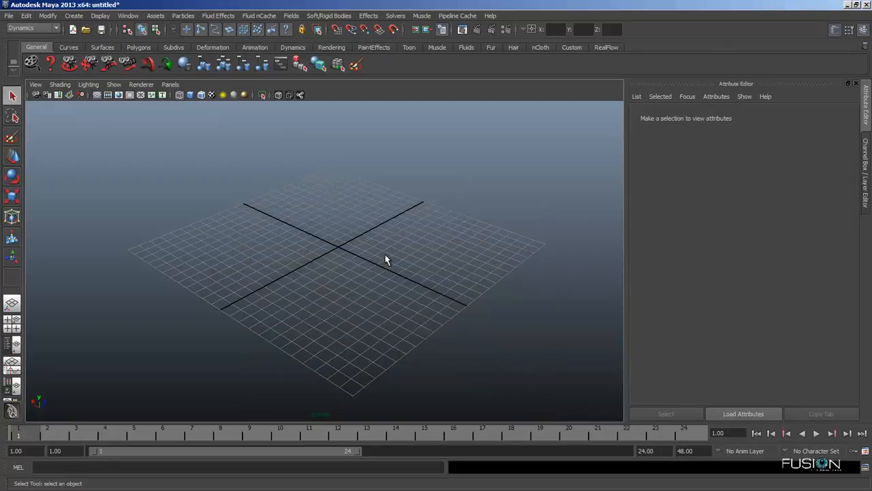
{"action": "key", "text": "space"}
{"action": "key", "text": "space"}
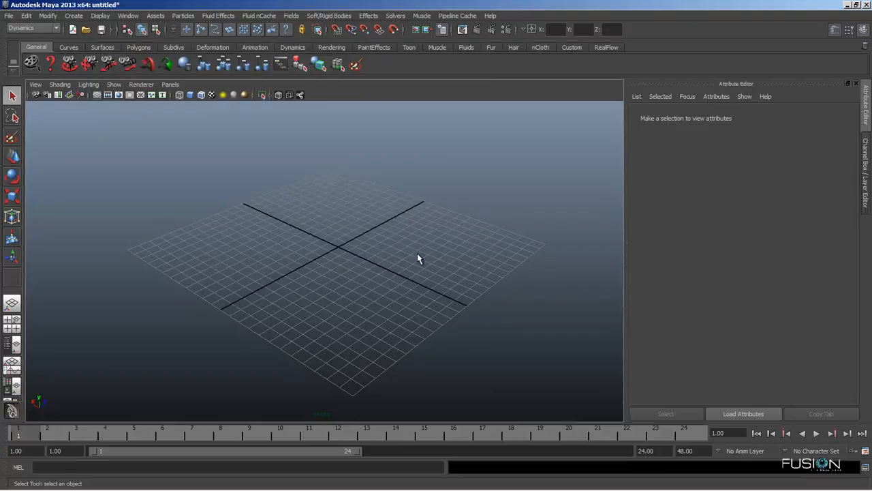
{"action": "key", "text": "space"}
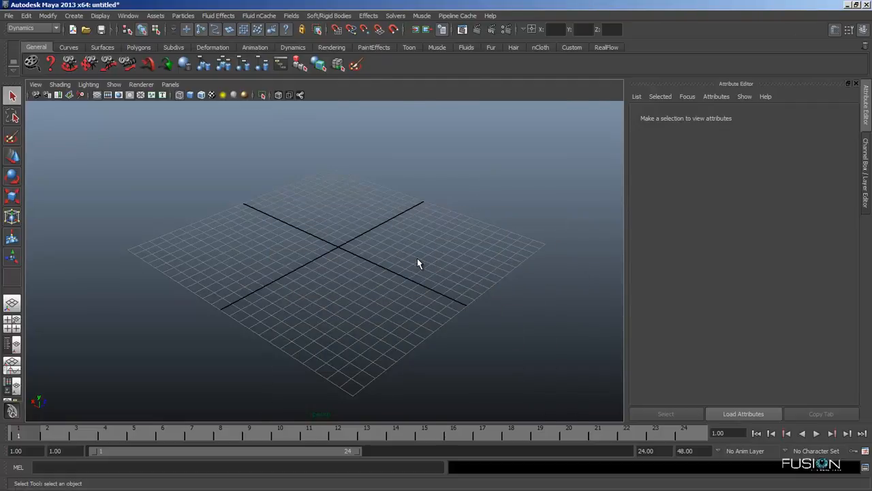
{"action": "key", "text": "space"}
{"action": "key", "text": "space"}
{"action": "key", "text": "space"}
{"action": "key", "text": "space"}
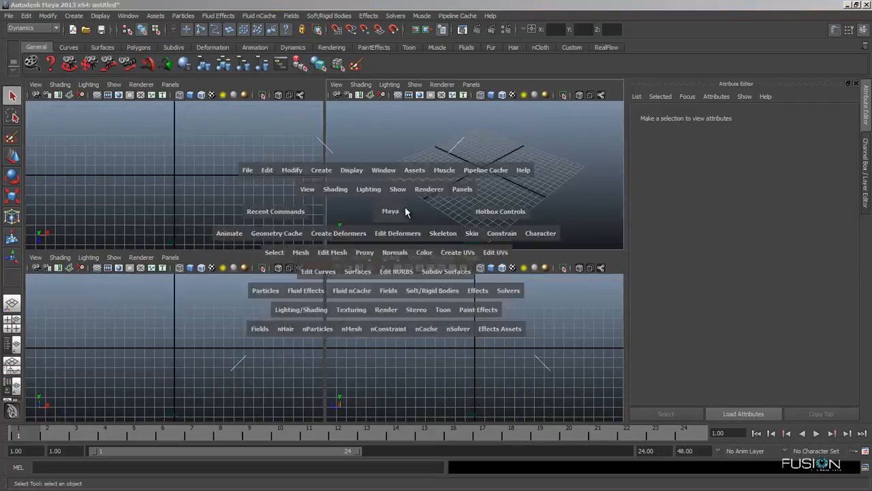
{"action": "key", "text": "space"}
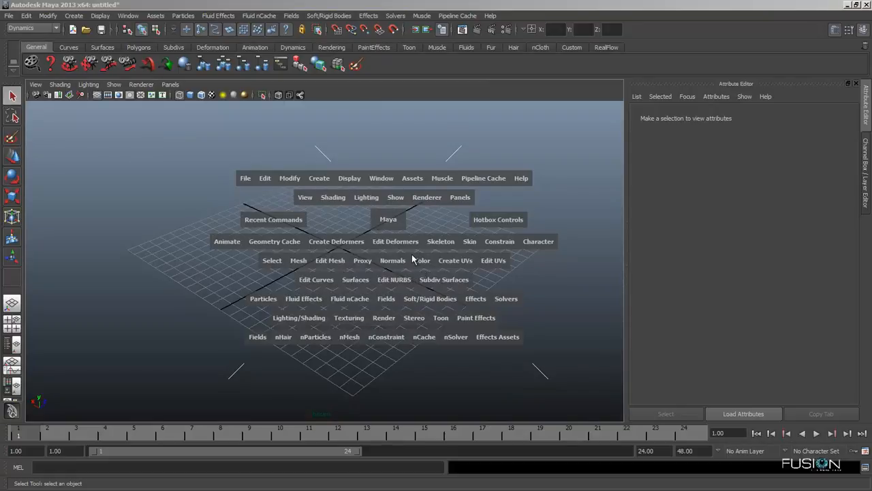
{"action": "key", "text": "space"}
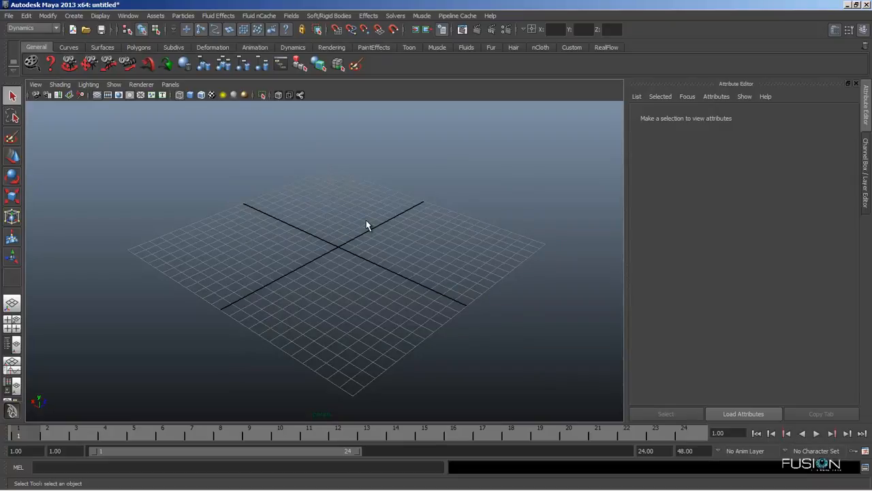
Step: Use the hotbox's Maya view choices to switch the viewport from perspective to the top view
{"action": "key", "text": "space"}
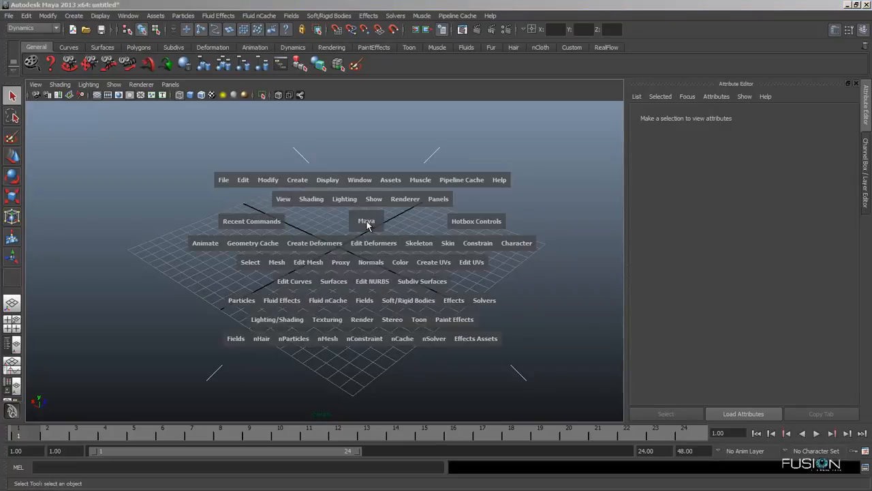
{"action": "mouse_move", "coordinate": [366, 226]}
{"action": "left_mouse_down"}
{"action": "mouse_move", "coordinate": [372, 206]}
{"action": "mouse_move", "coordinate": [373, 227]}
{"action": "mouse_move", "coordinate": [363, 218]}
{"action": "mouse_move", "coordinate": [371, 217]}
{"action": "mouse_move", "coordinate": [349, 219]}
{"action": "mouse_move", "coordinate": [380, 259]}
{"action": "mouse_move", "coordinate": [345, 235]}
{"action": "mouse_move", "coordinate": [351, 225]}
{"action": "mouse_move", "coordinate": [385, 222]}
{"action": "mouse_move", "coordinate": [341, 236]}
{"action": "mouse_move", "coordinate": [349, 221]}
{"action": "mouse_move", "coordinate": [335, 226]}
{"action": "mouse_move", "coordinate": [331, 218]}
{"action": "mouse_move", "coordinate": [354, 214]}
{"action": "mouse_move", "coordinate": [323, 226]}
{"action": "mouse_move", "coordinate": [345, 225]}
{"action": "mouse_move", "coordinate": [366, 206]}
{"action": "mouse_move", "coordinate": [390, 217]}
{"action": "mouse_move", "coordinate": [362, 220]}
{"action": "mouse_move", "coordinate": [393, 237]}
{"action": "mouse_move", "coordinate": [377, 242]}
{"action": "mouse_move", "coordinate": [373, 229]}
{"action": "left_mouse_up"}
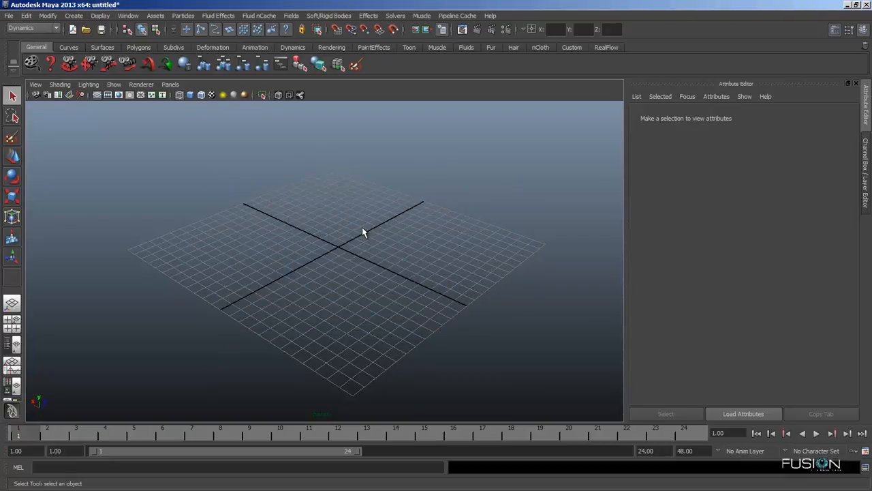
{"action": "key", "text": "space"}
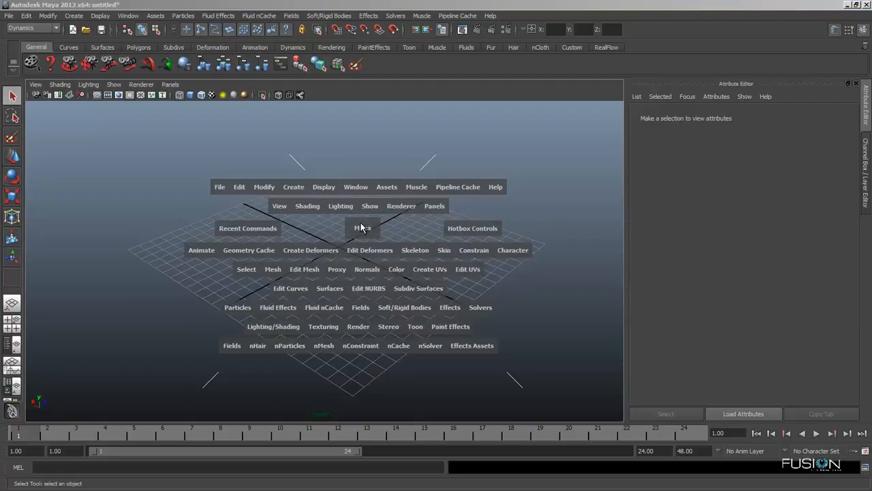
{"action": "mouse_move", "coordinate": [342, 224]}
{"action": "left_mouse_down"}
{"action": "mouse_move", "coordinate": [334, 227]}
{"action": "mouse_move", "coordinate": [349, 212]}
{"action": "mouse_move", "coordinate": [357, 233]}
{"action": "left_mouse_up"}
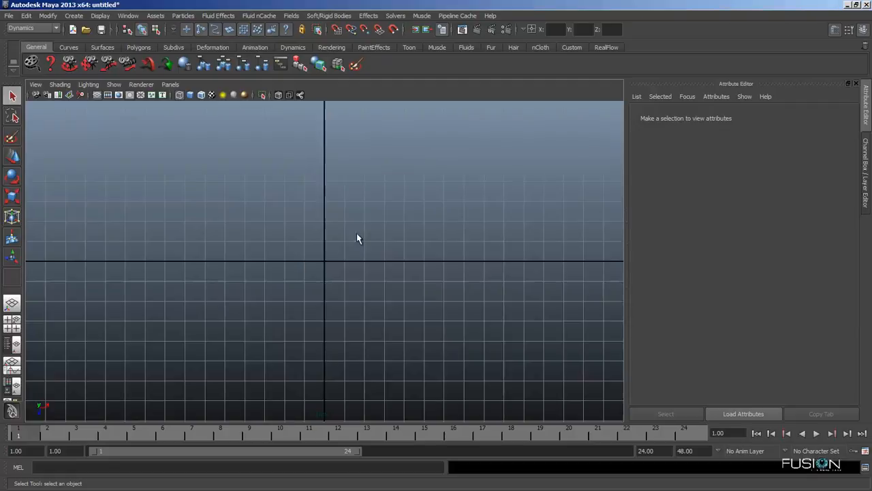
Step: Return the viewport from the top view to the single perspective view through the hotbox
{"action": "key", "text": "space"}
{"action": "key", "text": "space"}
{"action": "key", "text": "space"}
{"action": "left_click_drag", "start_coordinate": [315, 193], "coordinate": [317, 174]}
{"action": "key", "text": "space"}
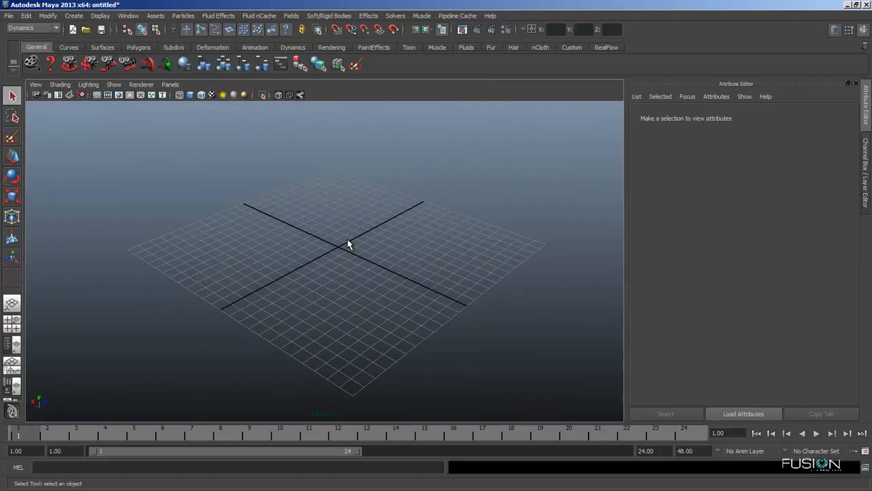
Step: Switch the perspective viewport to the top view through the hotbox and display the four-view layout
{"action": "key", "text": "space"}
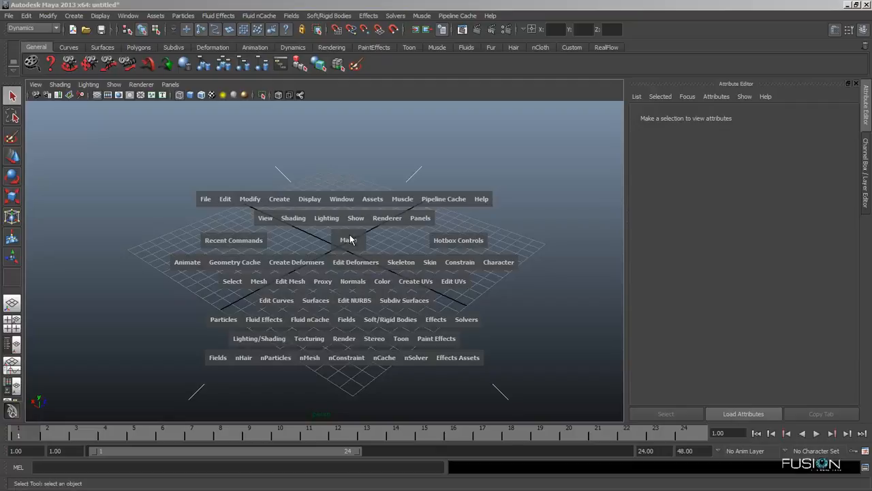
{"action": "left_click", "coordinate": [350, 244]}
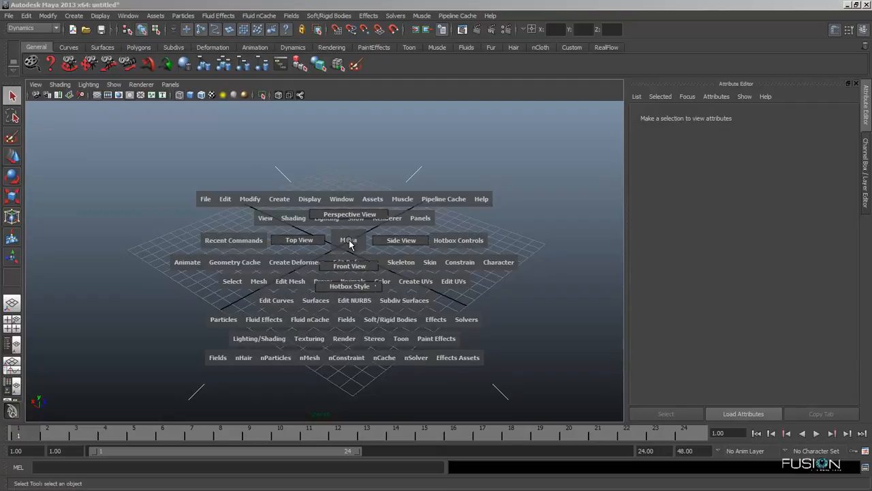
{"action": "left_click_drag", "start_coordinate": [349, 242], "coordinate": [315, 246]}
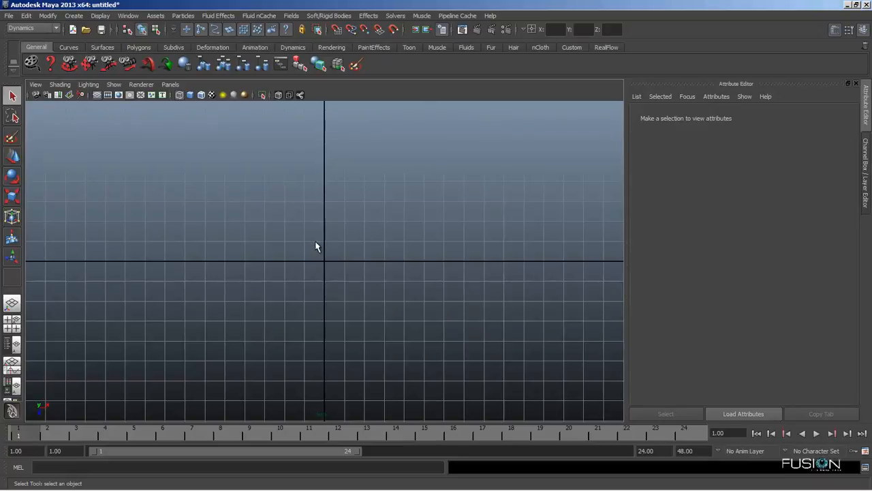
{"action": "key", "text": "space"}
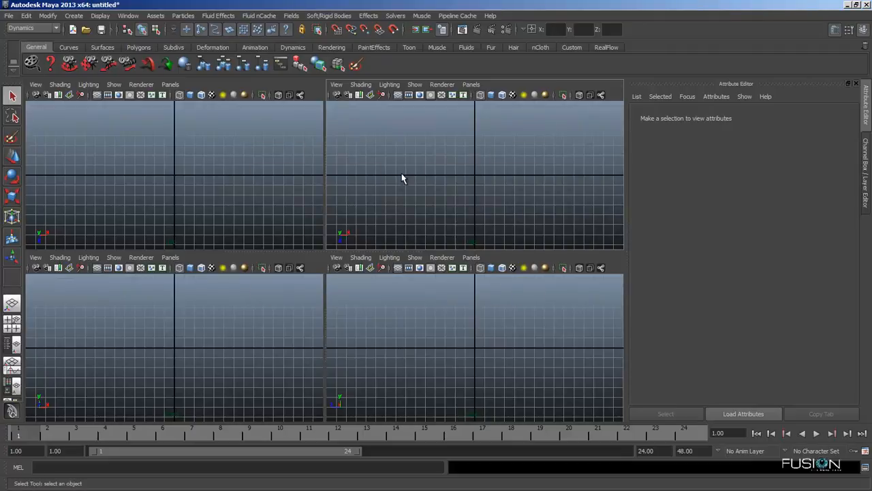
Step: Restore the single top view and switch it back to perspective through the hotbox
{"action": "key", "text": "space"}
{"action": "key", "text": "space"}
{"action": "left_click_drag", "start_coordinate": [399, 192], "coordinate": [404, 164]}
Step: Switch the perspective viewport to the front view through the hotbox, and toggle between the four-view and single layouts
{"action": "key", "text": "space"}
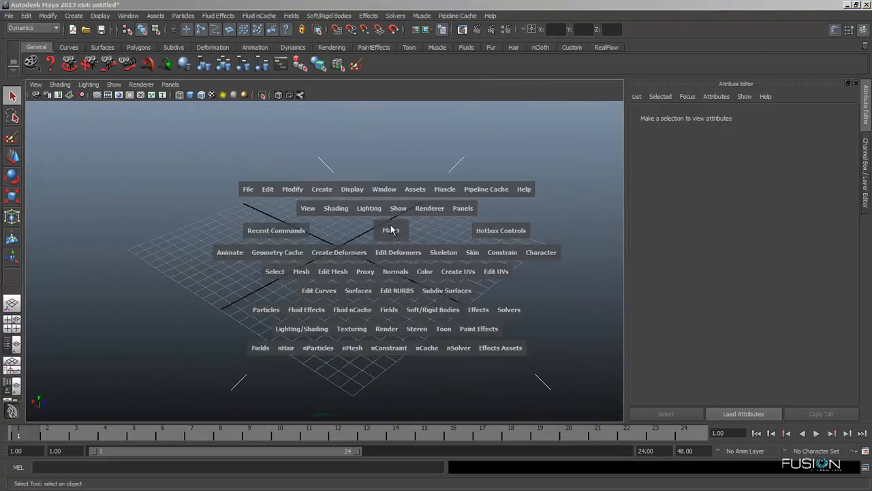
{"action": "left_click_drag", "start_coordinate": [391, 229], "coordinate": [395, 249]}
{"action": "key", "text": "space"}
{"action": "key", "text": "space"}
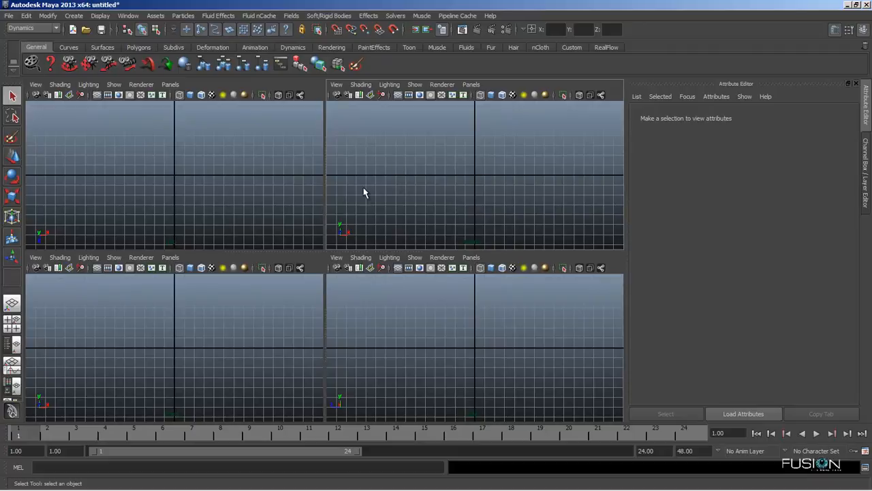
{"action": "key", "text": "space"}
{"action": "key", "text": "space"}
{"action": "key", "text": "space"}
{"action": "key", "text": "space"}
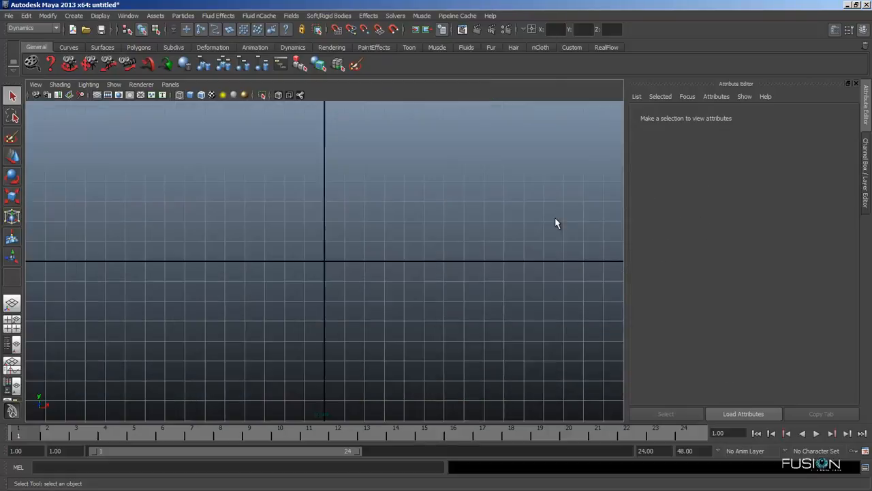
Step: Change the front view back to perspective through the hotbox, and toggle to the four-view layout and back
{"action": "left_click_drag", "start_coordinate": [391, 235], "coordinate": [398, 205]}
{"action": "key", "text": "space"}
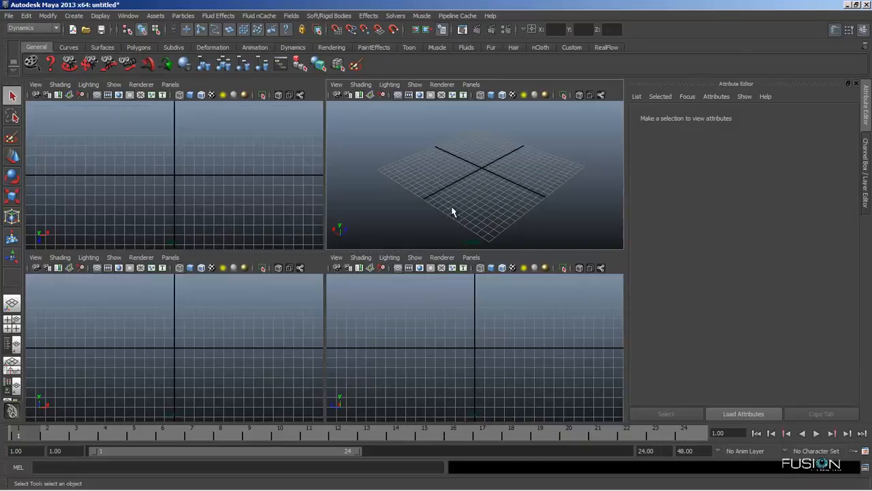
{"action": "key", "text": "space"}
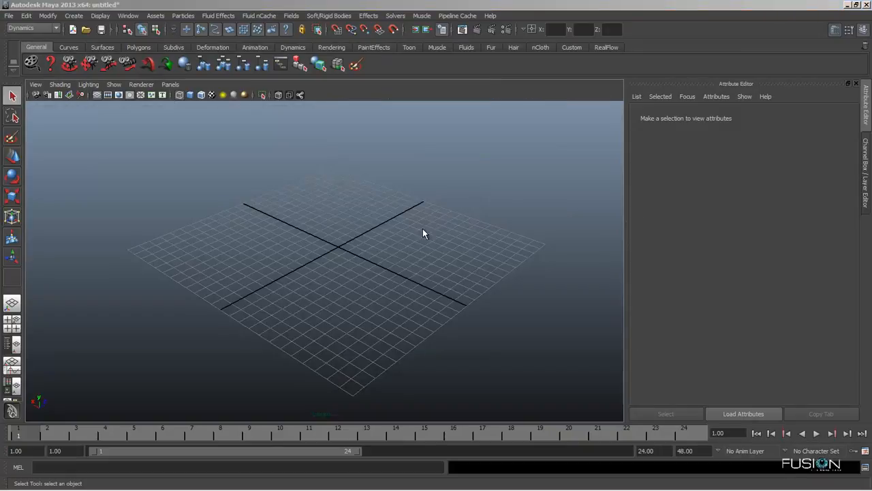
Step: Switch the perspective viewport to the side view through the hotbox, and alternate between the four-view and single layouts
{"action": "key", "text": "space"}
{"action": "left_click_drag", "start_coordinate": [424, 234], "coordinate": [466, 226]}
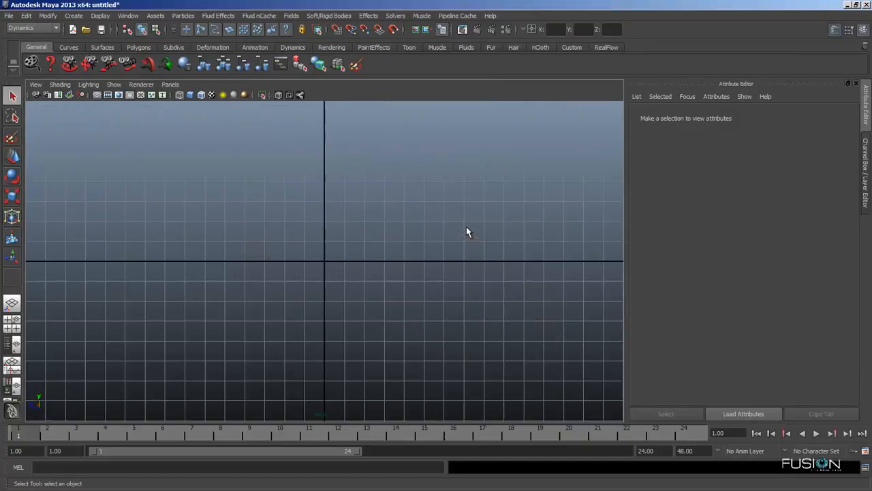
{"action": "key", "text": "space"}
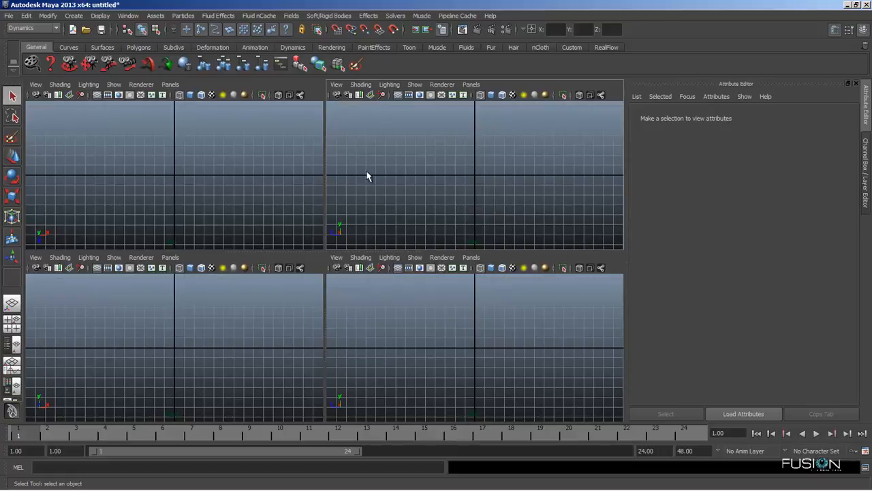
{"action": "key", "text": "space"}
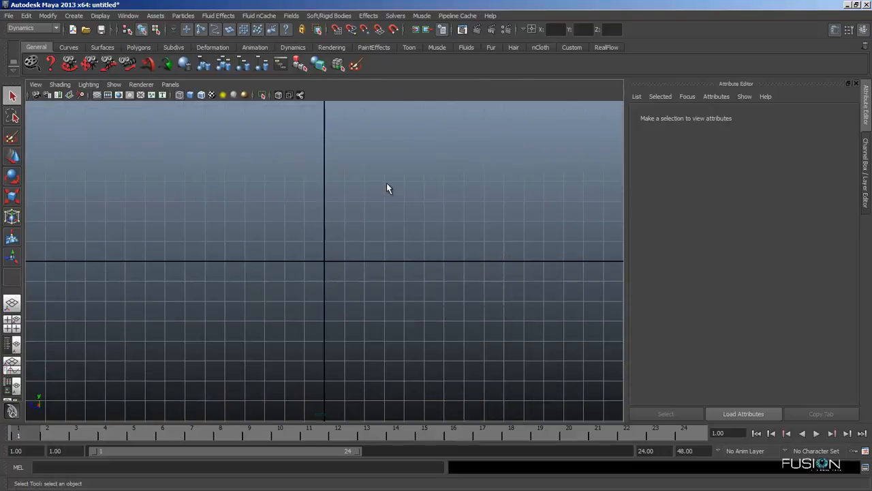
{"action": "key", "text": "space"}
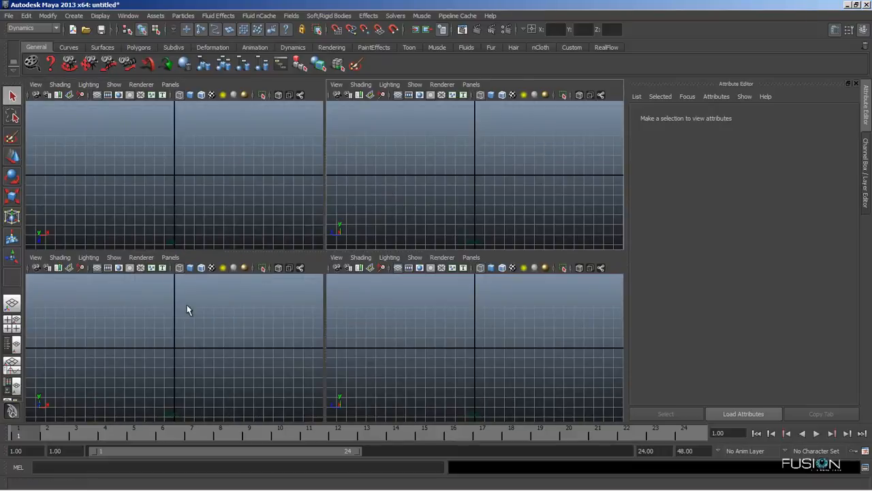
{"action": "key", "text": "space"}
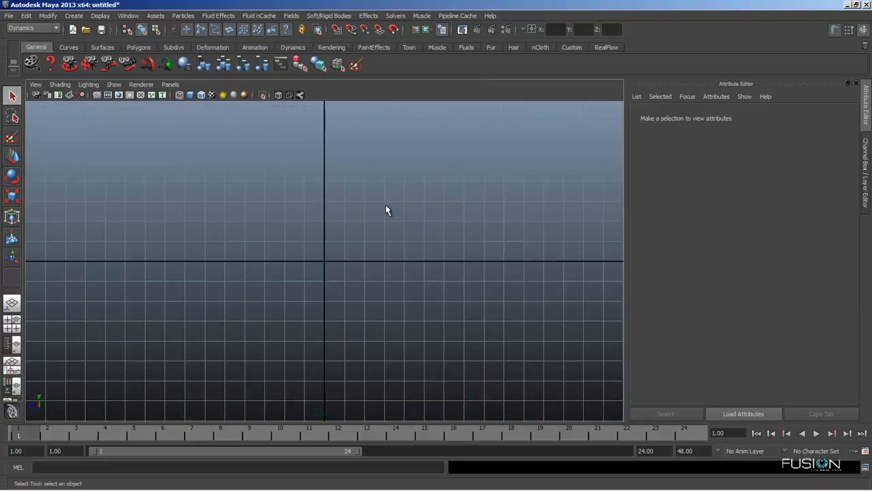
Step: Return the side view to perspective through the hotbox, and pan and orbit the camera around the empty grid
{"action": "key", "text": "space"}
{"action": "left_click_drag", "start_coordinate": [390, 211], "coordinate": [393, 183]}
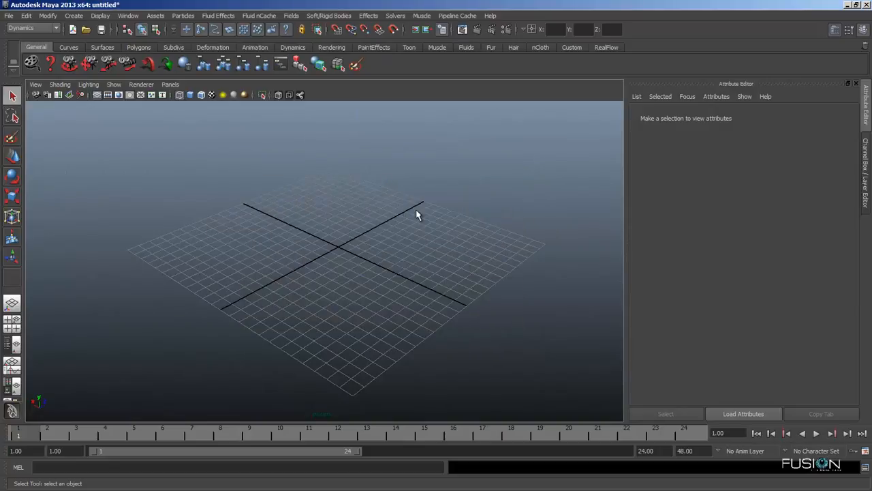
{"action": "middle_click_drag", "start_coordinate": [461, 244], "coordinate": [413, 234], "text": "alt"}
{"action": "left_click_drag", "start_coordinate": [413, 234], "coordinate": [405, 291], "text": "alt"}
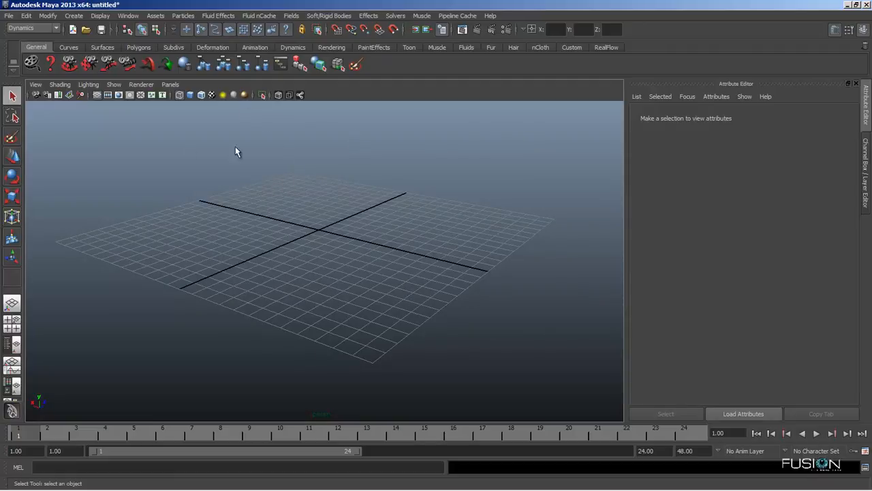
{"action": "left_click_drag", "start_coordinate": [427, 195], "coordinate": [301, 224], "text": "alt"}
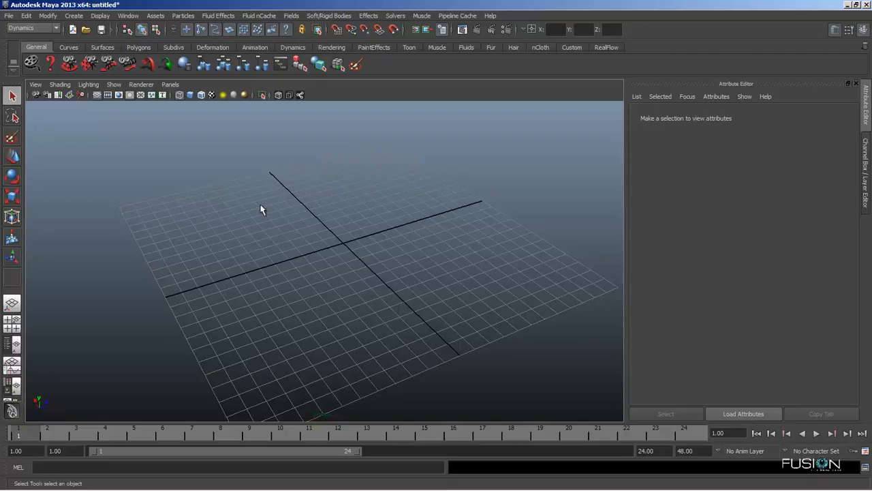
{"action": "left_click_drag", "start_coordinate": [342, 208], "coordinate": [351, 279], "text": "alt"}
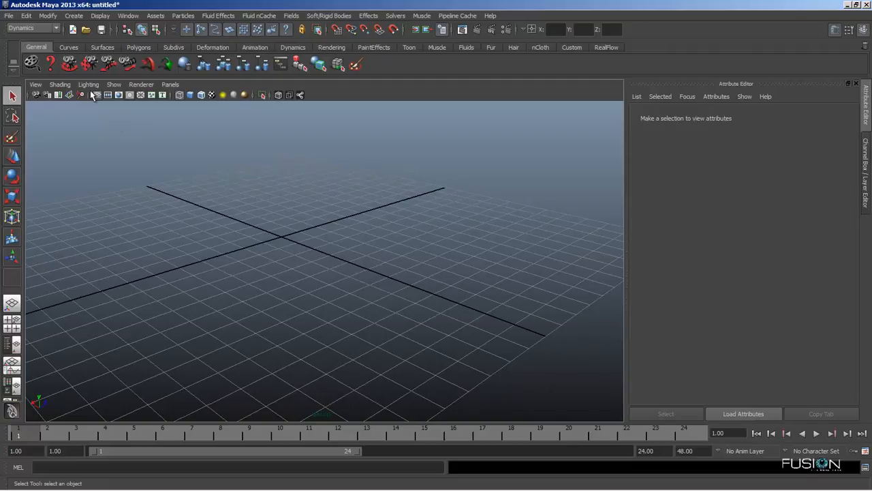
Step: Change the menu set to Polygons and display the Polygons shelf
{"action": "left_click", "coordinate": [41, 29]}
{"action": "left_click", "coordinate": [30, 44]}
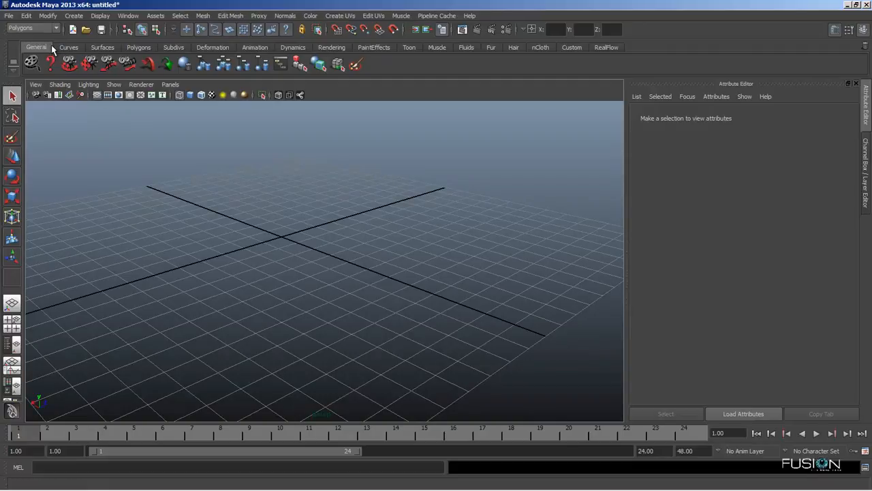
{"action": "left_click", "coordinate": [71, 19]}
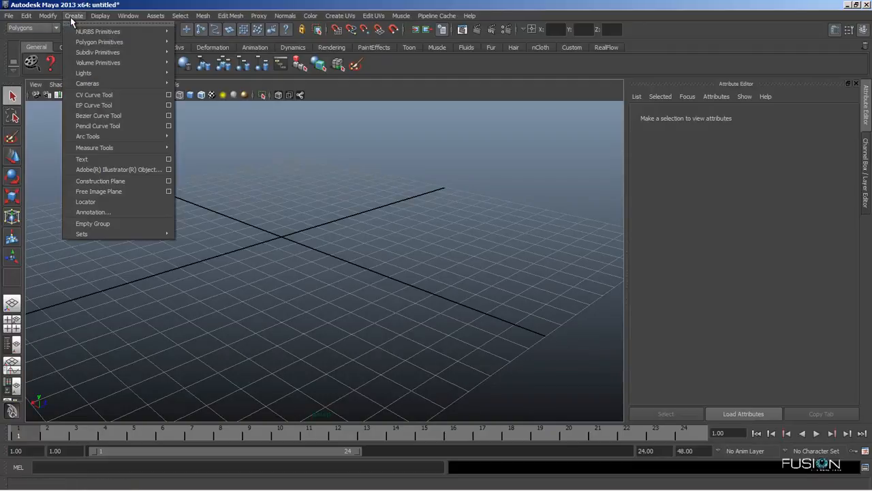
{"action": "left_click", "coordinate": [71, 19]}
{"action": "left_click", "coordinate": [71, 19]}
{"action": "left_click", "coordinate": [72, 17]}
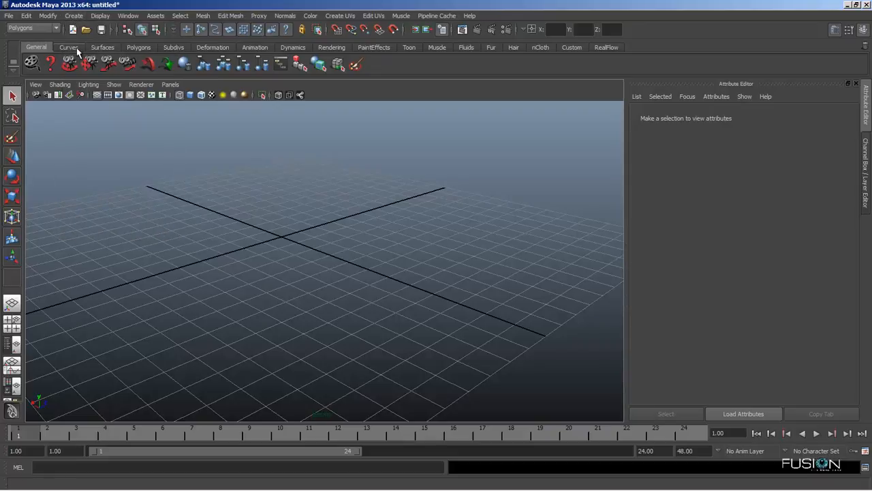
{"action": "left_click", "coordinate": [140, 48]}
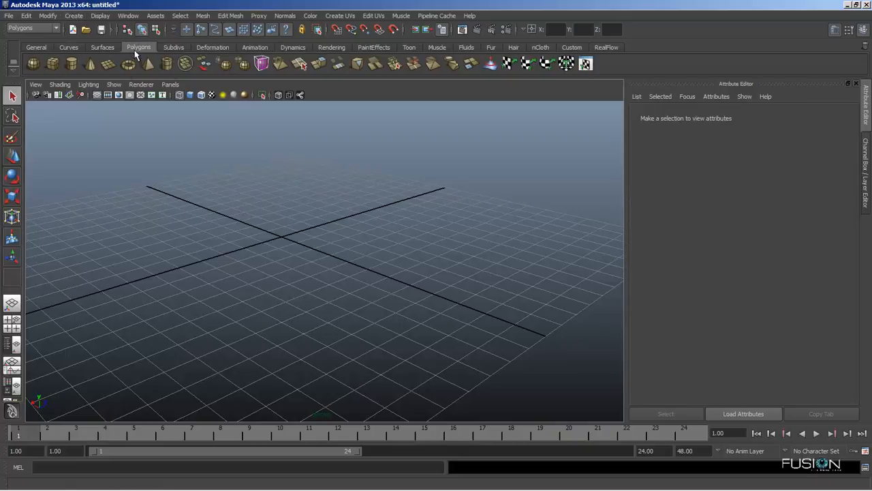
Step: Create a polygon cube at the grid origin and bring it into close view
{"action": "left_click", "coordinate": [75, 17]}
{"action": "mouse_move", "coordinate": [125, 42]}
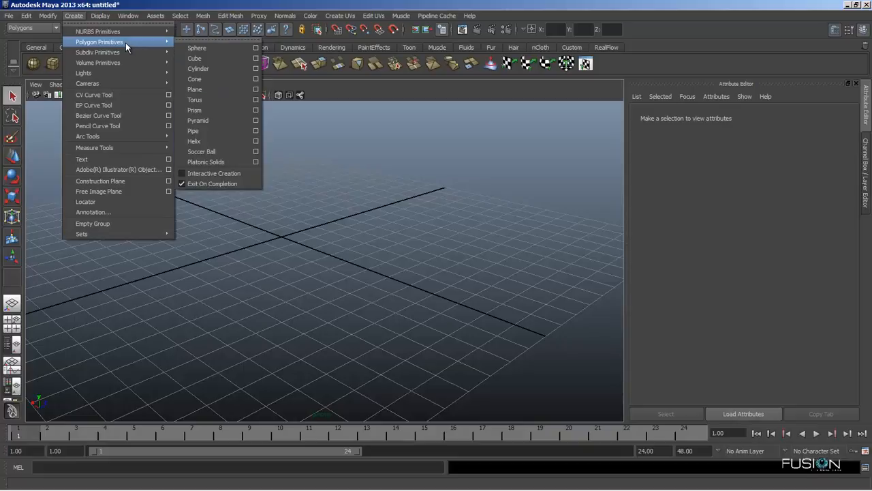
{"action": "left_click", "coordinate": [204, 58]}
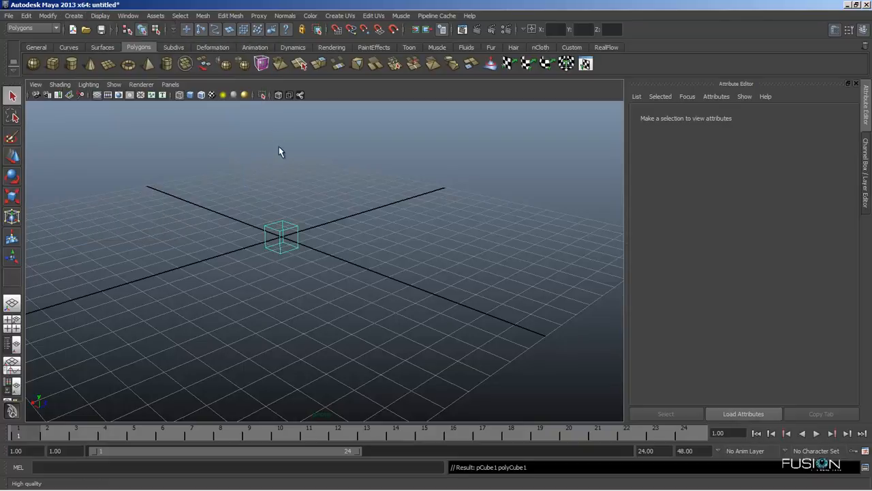
{"action": "left_click_drag", "start_coordinate": [326, 235], "coordinate": [286, 248], "text": "alt"}
{"action": "scroll", "coordinate": [284, 240], "scroll_direction": "up", "scroll_amount": 5}
{"action": "middle_click_drag", "start_coordinate": [281, 236], "coordinate": [330, 257], "text": "alt"}
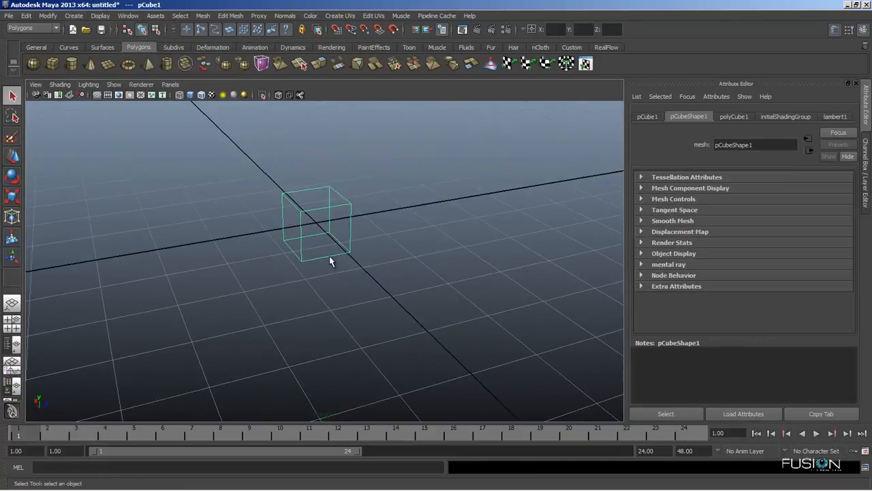
{"action": "mouse_move", "coordinate": [330, 255]}
{"action": "left_mouse_down", "text": "alt"}
{"action": "mouse_move", "coordinate": [312, 255]}
{"action": "mouse_move", "coordinate": [345, 261]}
{"action": "mouse_move", "coordinate": [324, 311]}
{"action": "mouse_move", "coordinate": [342, 291]}
{"action": "mouse_move", "coordinate": [316, 247]}
{"action": "left_mouse_up", "text": "alt"}
Step: Orbit the camera around the cube, selecting and deselecting it between movements, and leave it deselected
{"action": "left_click", "coordinate": [325, 250]}
{"action": "left_click", "coordinate": [324, 250]}
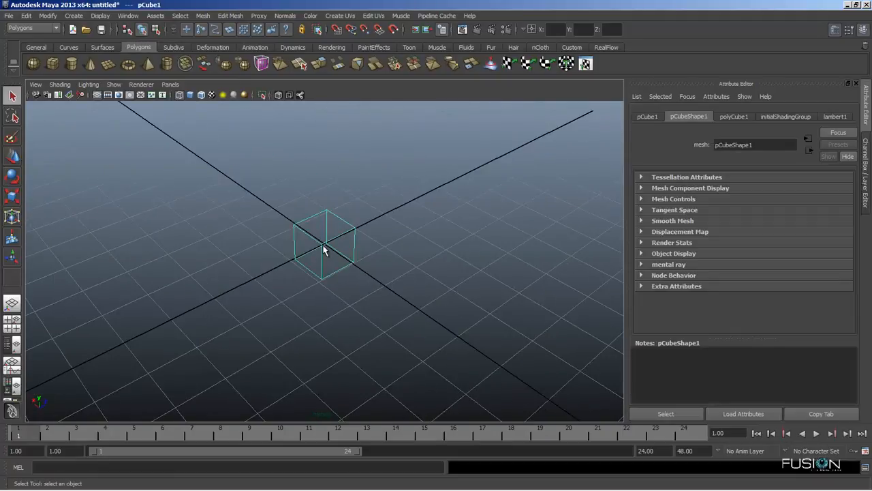
{"action": "left_click_drag", "start_coordinate": [366, 245], "coordinate": [298, 191], "text": "alt"}
{"action": "left_click_drag", "start_coordinate": [293, 238], "coordinate": [481, 228], "text": "alt"}
{"action": "left_click", "coordinate": [424, 248]}
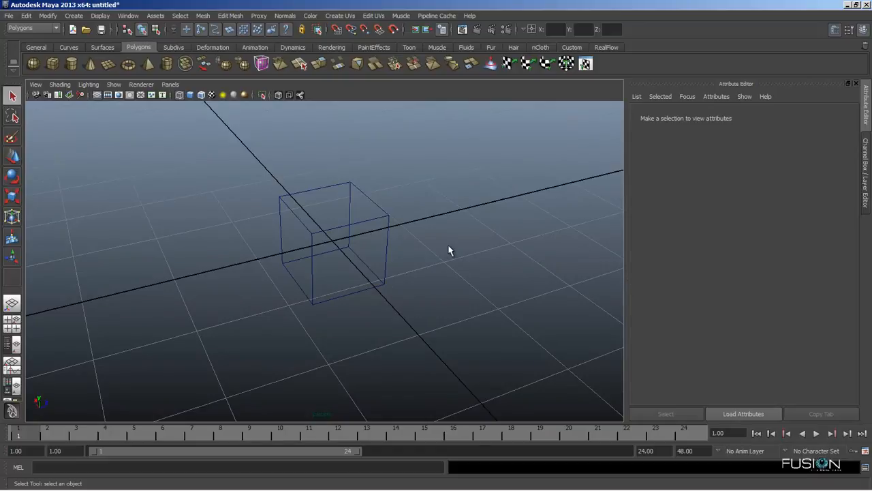
{"action": "left_click_drag", "start_coordinate": [213, 259], "coordinate": [286, 269], "text": "alt"}
{"action": "left_click", "coordinate": [298, 248]}
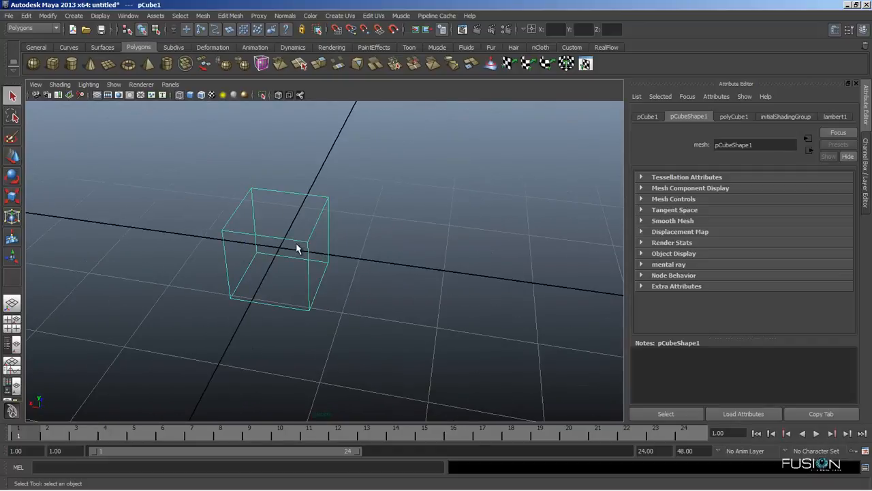
{"action": "left_click_drag", "start_coordinate": [321, 242], "coordinate": [450, 220], "text": "alt"}
{"action": "left_click", "coordinate": [448, 220]}
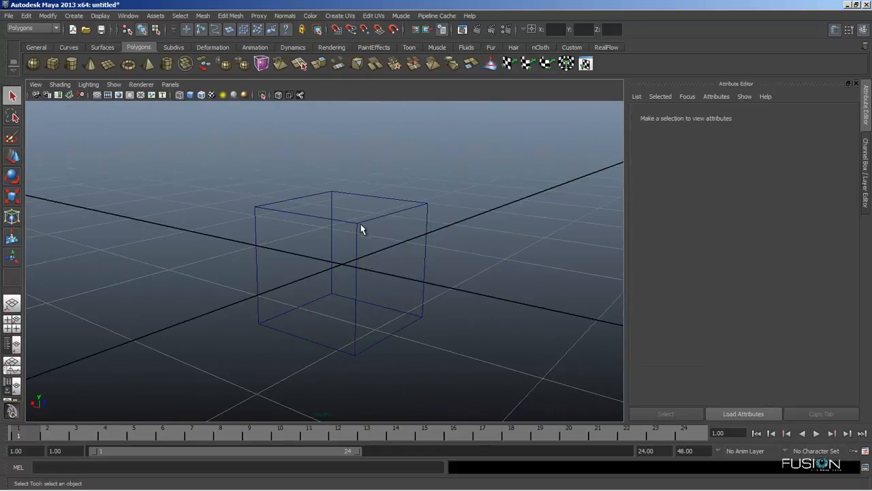
{"action": "left_click", "coordinate": [359, 223]}
{"action": "left_click", "coordinate": [228, 189]}
Step: Orbit, pan and zoom the camera to view the deselected cube from different angles
{"action": "left_click_drag", "start_coordinate": [428, 288], "coordinate": [273, 291], "text": "alt"}
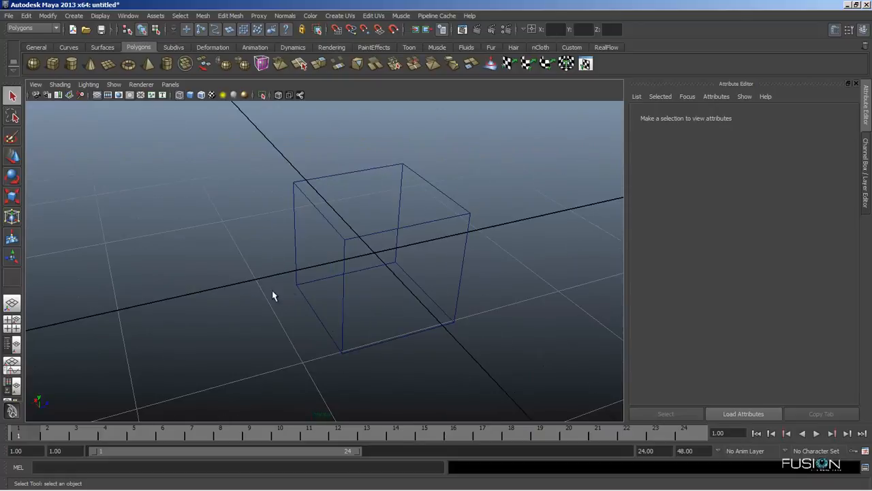
{"action": "middle_click_drag", "start_coordinate": [351, 292], "coordinate": [403, 246], "text": "alt"}
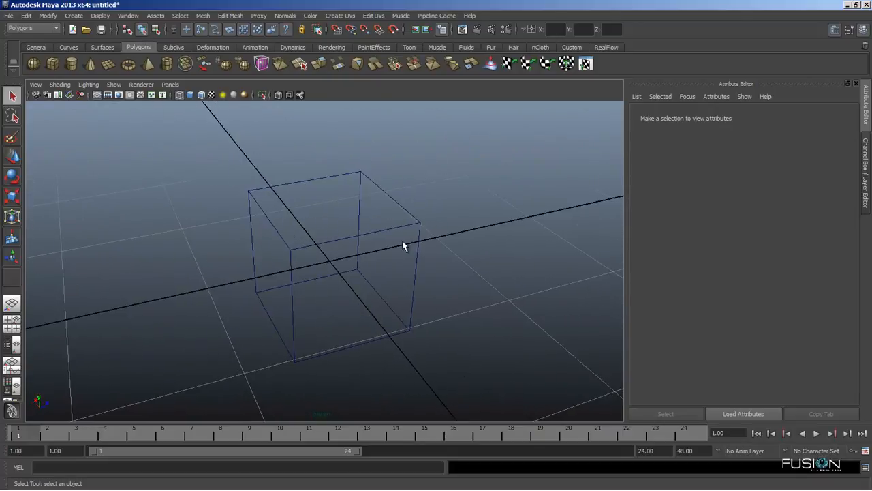
{"action": "right_click_drag", "start_coordinate": [407, 262], "coordinate": [361, 293], "text": "alt"}
{"action": "left_click_drag", "start_coordinate": [362, 293], "coordinate": [407, 285], "text": "alt"}
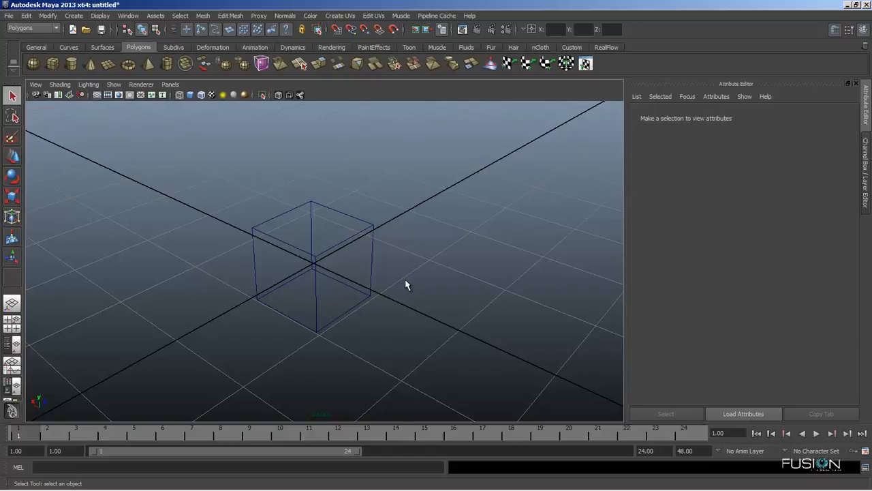
Step: Select the cube, orbit around it, and clear the selection while continuing to view it from other angles
{"action": "left_click", "coordinate": [311, 258]}
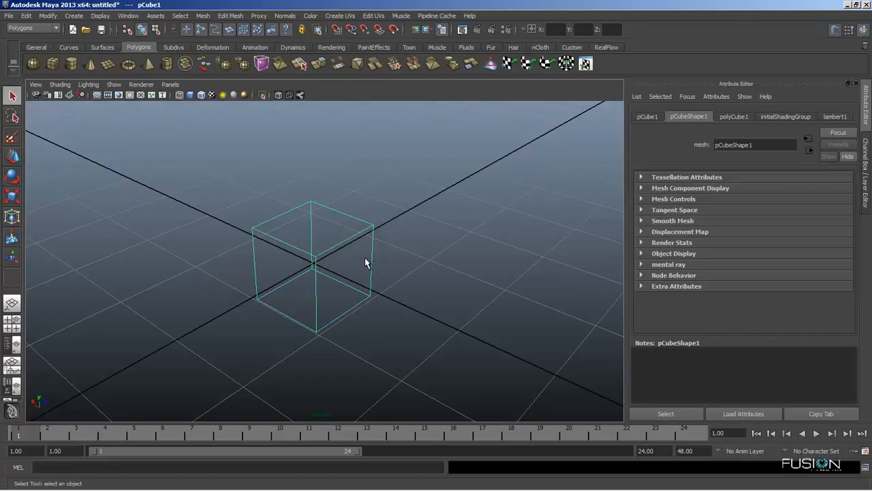
{"action": "left_click_drag", "start_coordinate": [294, 188], "coordinate": [372, 286], "text": "alt"}
{"action": "left_click", "coordinate": [200, 223]}
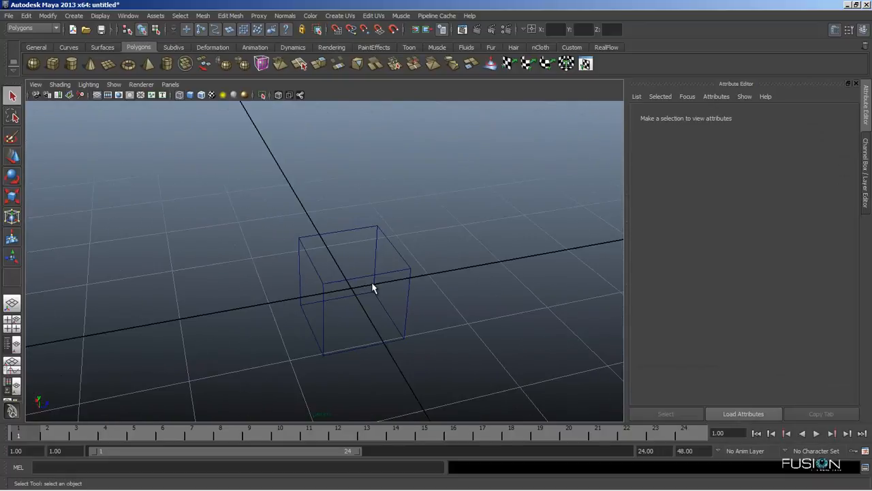
{"action": "left_click", "coordinate": [409, 276]}
{"action": "left_click_drag", "start_coordinate": [452, 302], "coordinate": [388, 287], "text": "alt"}
{"action": "left_click", "coordinate": [432, 302]}
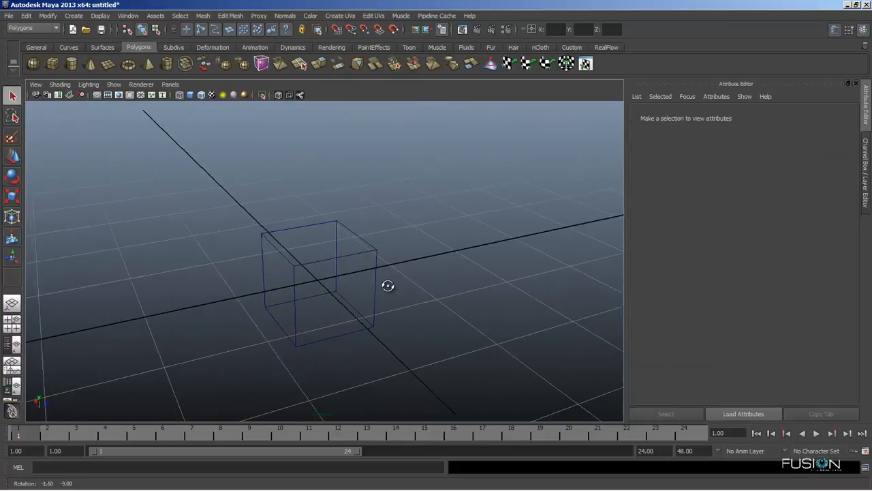
Step: Switch the viewport to smooth shaded display, then orbit around the cube, selecting it and clearing the selection
{"action": "middle_click_drag", "start_coordinate": [388, 286], "coordinate": [367, 251], "text": "alt"}
{"action": "key", "text": "5"}
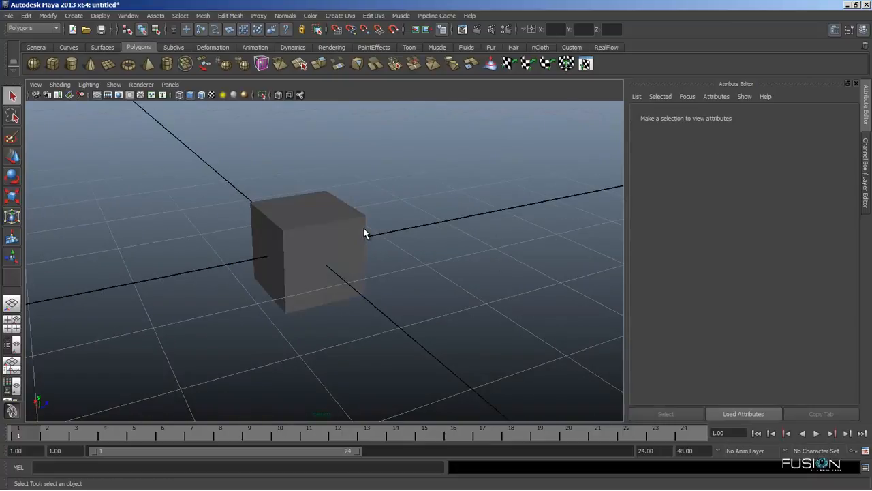
{"action": "left_click_drag", "start_coordinate": [374, 235], "coordinate": [345, 294], "text": "alt"}
{"action": "left_click", "coordinate": [345, 267]}
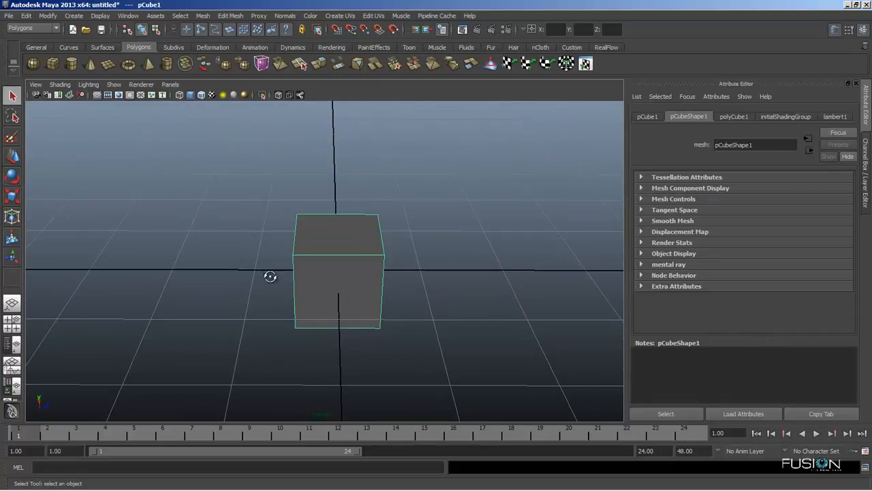
{"action": "left_click_drag", "start_coordinate": [270, 276], "coordinate": [304, 237], "text": "alt"}
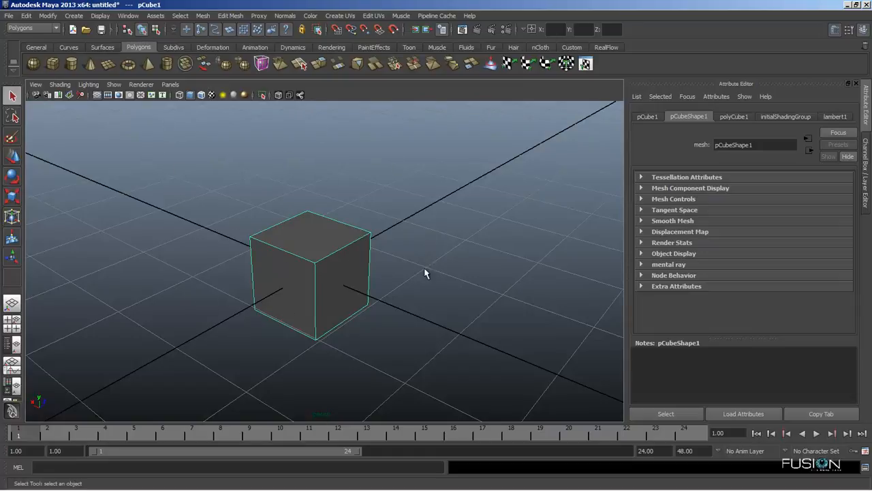
{"action": "left_click", "coordinate": [380, 217]}
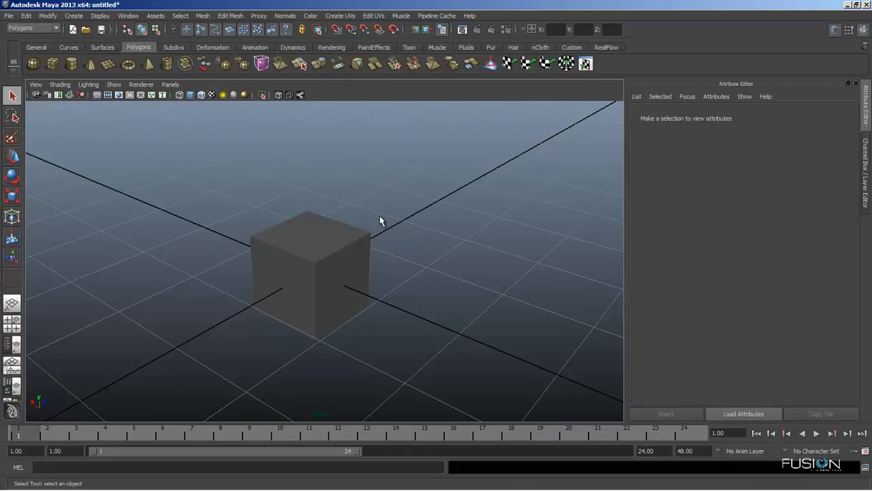
Step: Compare wireframe and shaded display with the cube selected and deselected, leaving it deselected and shaded
{"action": "key", "text": "4"}
{"action": "key", "text": "5"}
{"action": "left_click", "coordinate": [347, 243]}
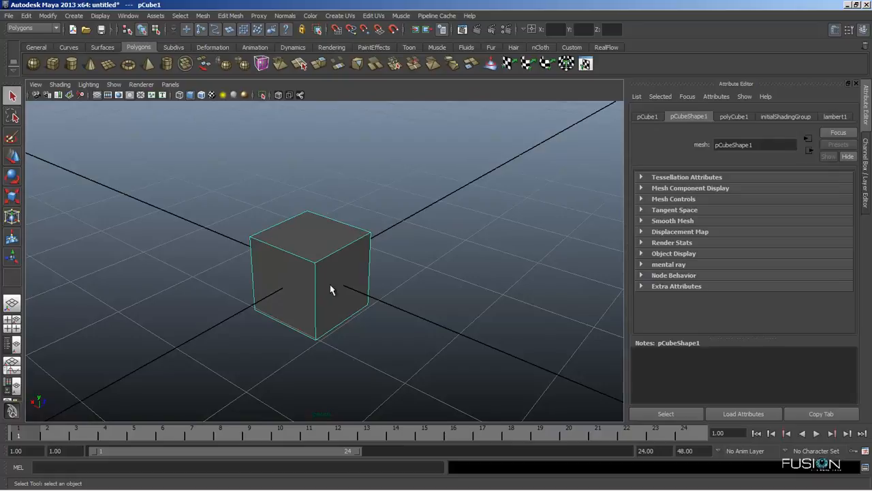
{"action": "key", "text": "4"}
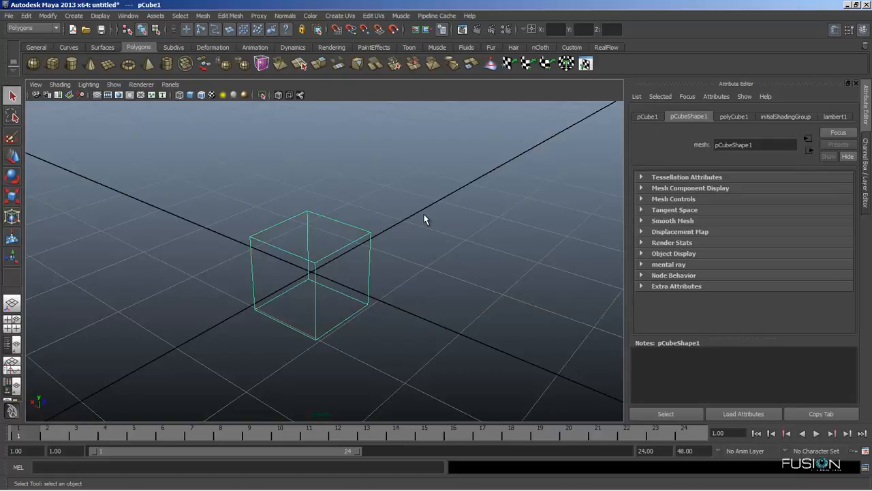
{"action": "left_click", "coordinate": [420, 247]}
{"action": "left_click_drag", "start_coordinate": [420, 247], "coordinate": [327, 265], "text": "alt"}
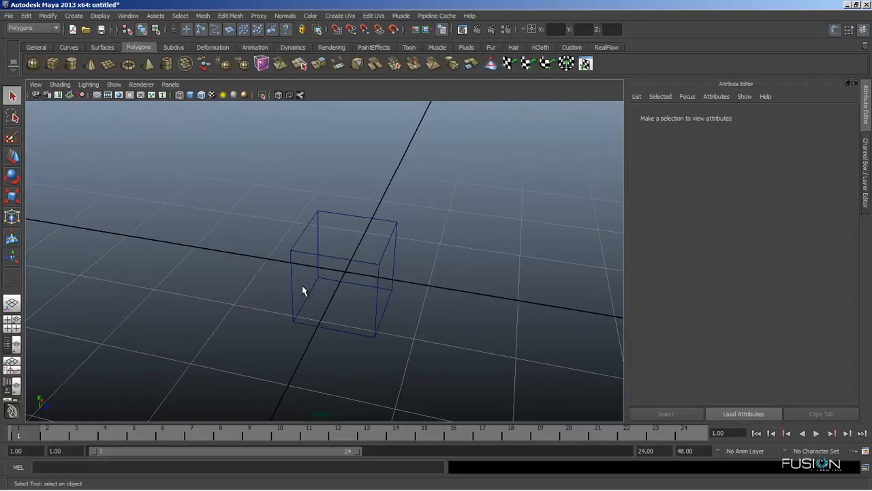
{"action": "left_click_drag", "start_coordinate": [279, 275], "coordinate": [331, 273], "text": "alt"}
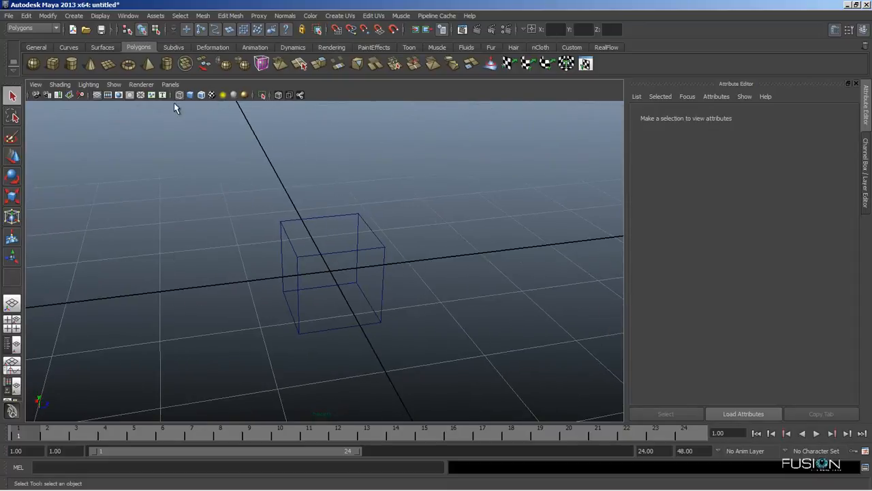
{"action": "key", "text": "5"}
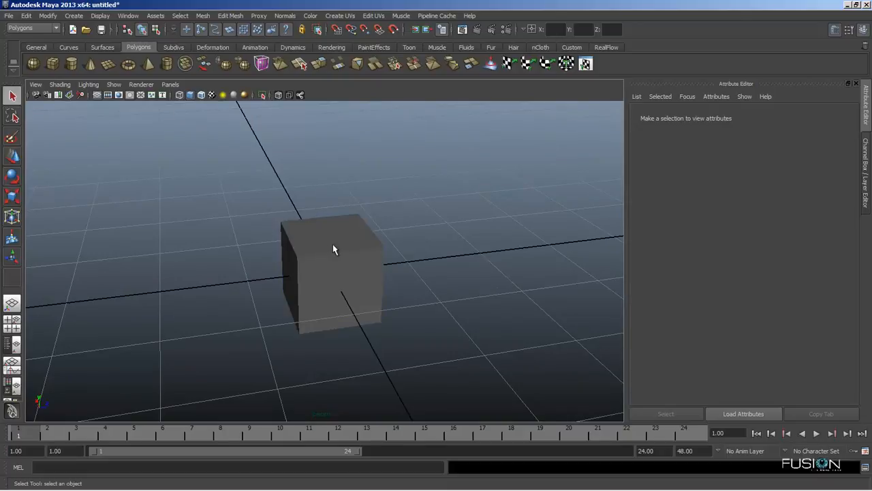
Step: Orbit, pan and zoom the camera to examine the shaded cube from several angles and distances
{"action": "left_click_drag", "start_coordinate": [333, 245], "coordinate": [364, 246], "text": "alt"}
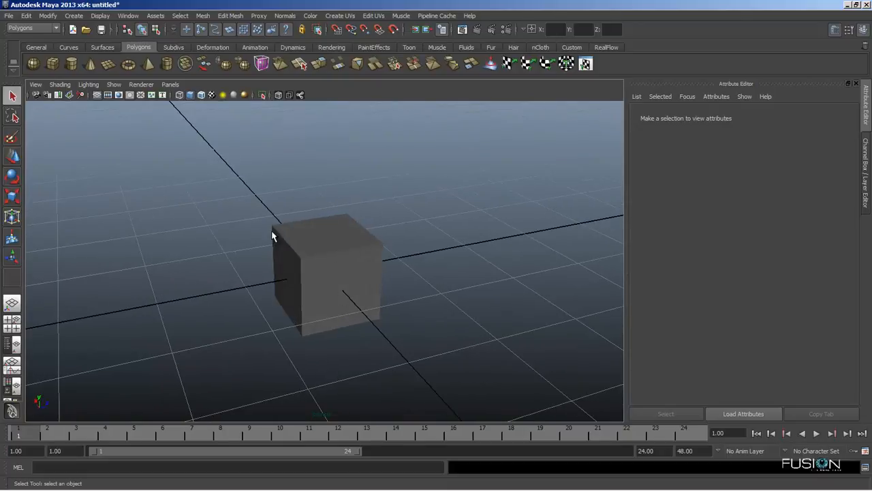
{"action": "left_click_drag", "start_coordinate": [272, 236], "coordinate": [336, 291], "text": "alt"}
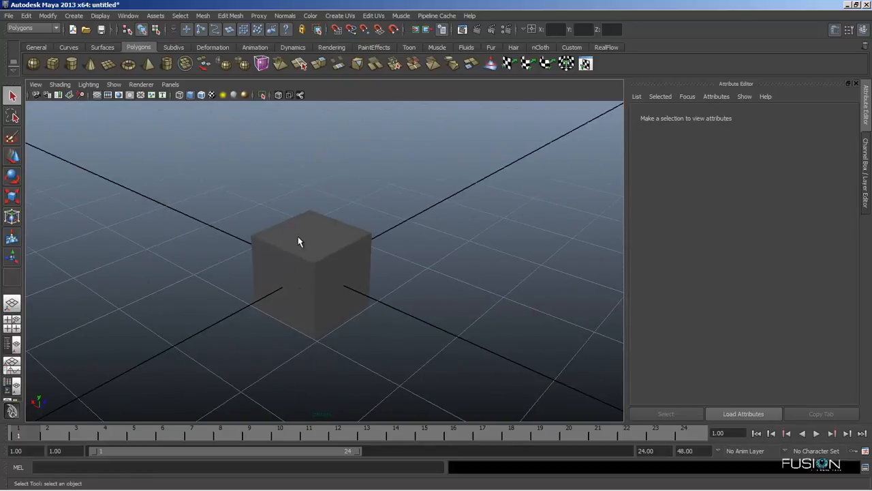
{"action": "left_click_drag", "start_coordinate": [337, 241], "coordinate": [369, 281], "text": "alt"}
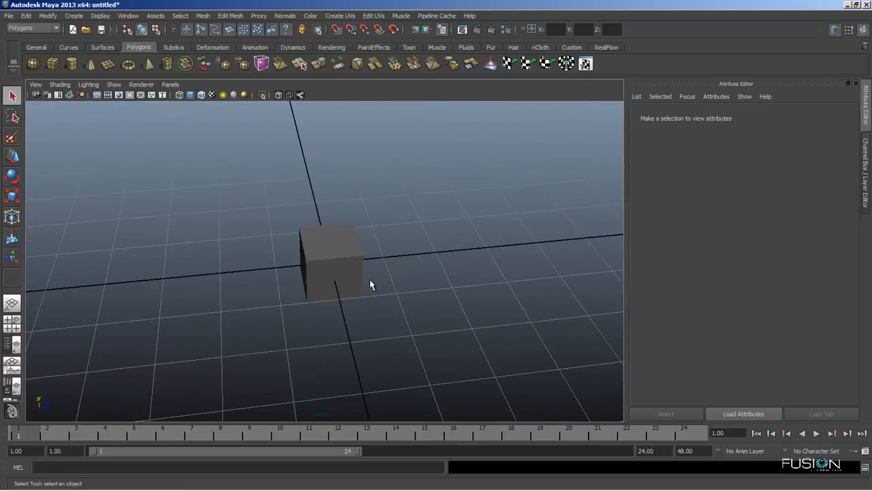
{"action": "middle_click_drag", "start_coordinate": [368, 281], "coordinate": [348, 289], "text": "alt"}
{"action": "right_click_drag", "start_coordinate": [349, 289], "coordinate": [347, 269], "text": "alt"}
{"action": "left_click_drag", "start_coordinate": [347, 269], "coordinate": [387, 285], "text": "alt"}
{"action": "scroll", "coordinate": [358, 286], "scroll_direction": "up", "scroll_amount": 5}
{"action": "middle_click_drag", "start_coordinate": [346, 283], "coordinate": [359, 259], "text": "alt"}
{"action": "left_click_drag", "start_coordinate": [358, 260], "coordinate": [394, 304], "text": "alt"}
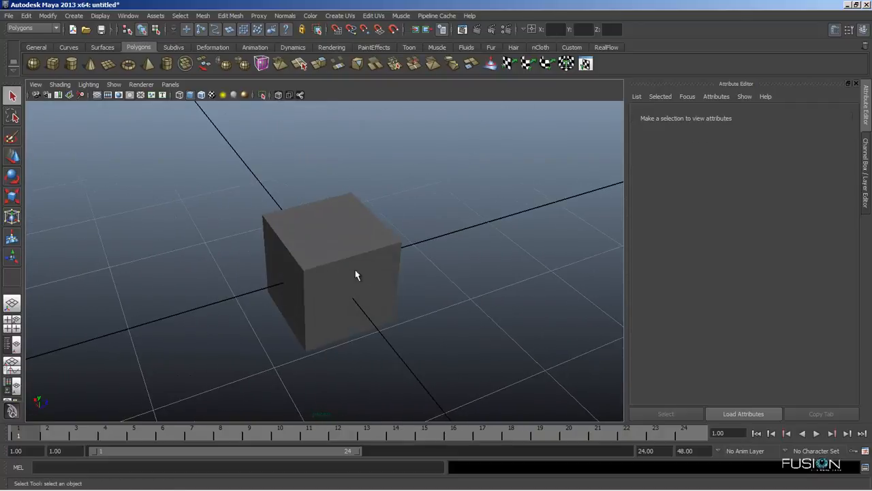
Step: Practise selecting the cube directly and with selection boxes around it, leaving it selected
{"action": "left_click", "coordinate": [394, 281]}
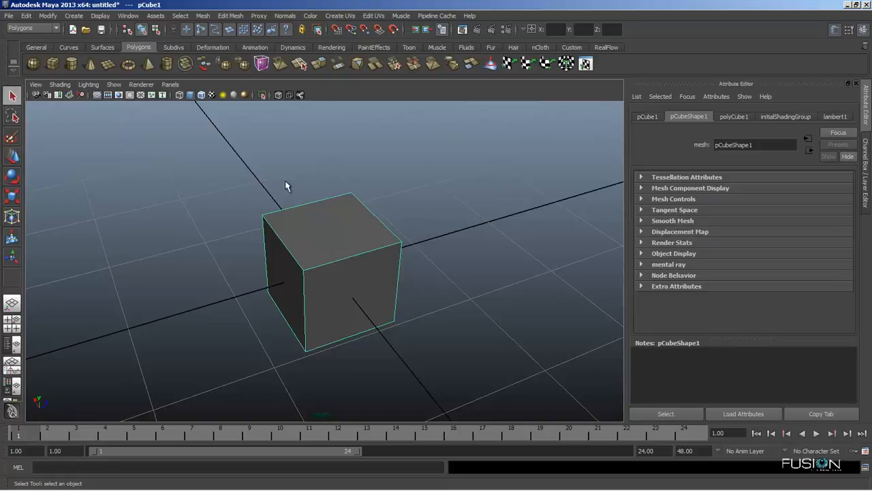
{"action": "scroll", "coordinate": [415, 225], "scroll_direction": "down", "scroll_amount": 3}
{"action": "left_click", "coordinate": [344, 232]}
{"action": "left_click", "coordinate": [334, 260]}
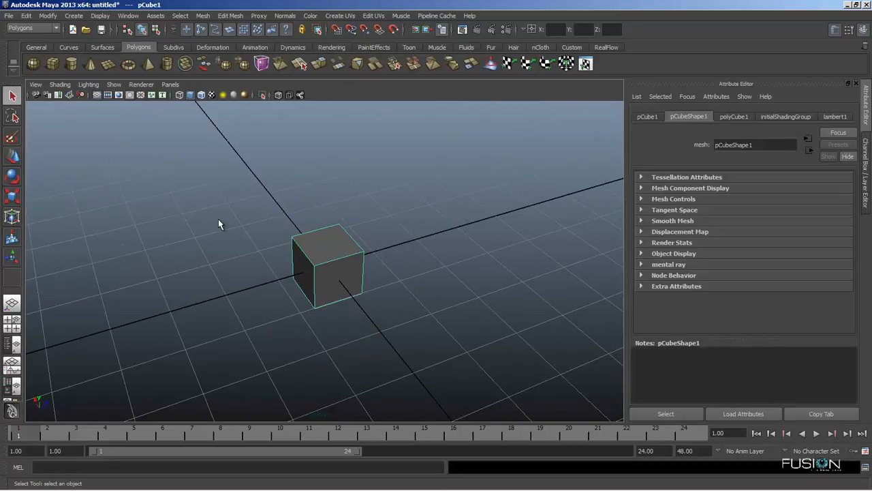
{"action": "left_click_drag", "start_coordinate": [229, 255], "coordinate": [459, 368]}
{"action": "left_click_drag", "start_coordinate": [232, 215], "coordinate": [454, 391]}
{"action": "left_click_drag", "start_coordinate": [266, 218], "coordinate": [441, 346]}
{"action": "left_click_drag", "start_coordinate": [390, 242], "coordinate": [321, 262]}
{"action": "left_click", "coordinate": [321, 263]}
Step: Activate the Move tool on the selected cube and inspect its axis manipulator from several angles
{"action": "key", "text": "w"}
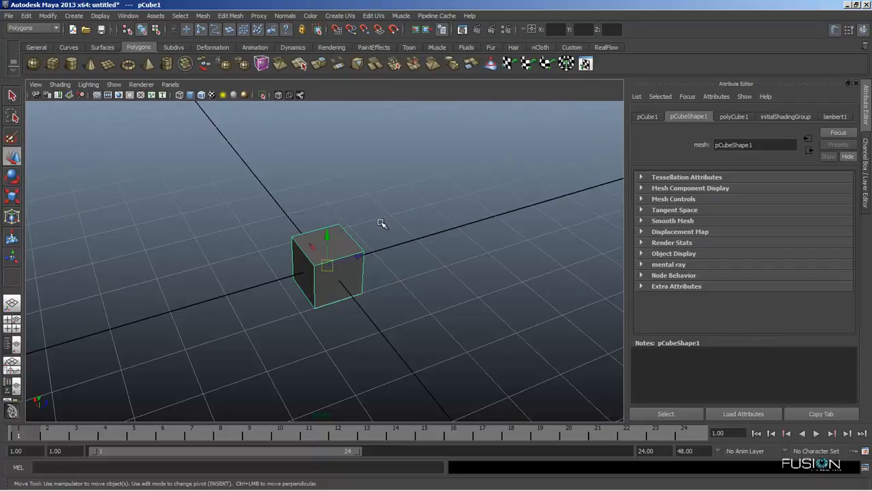
{"action": "left_click_drag", "start_coordinate": [376, 240], "coordinate": [336, 273], "text": "alt"}
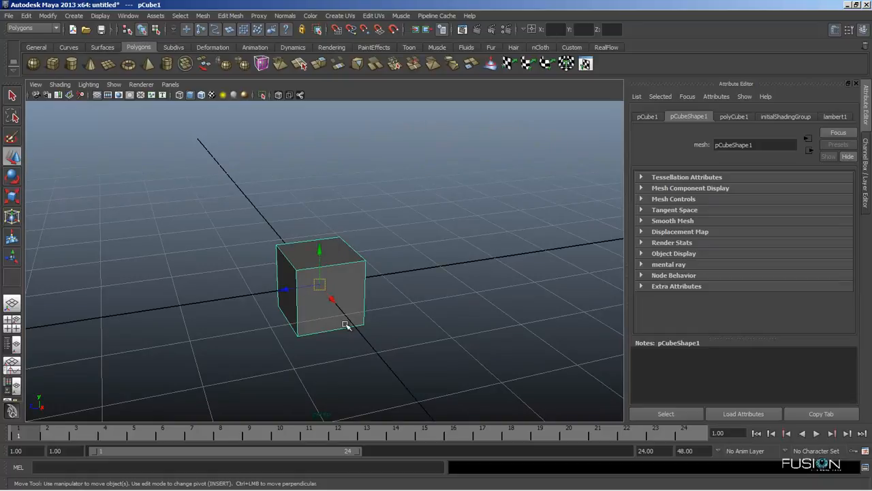
{"action": "scroll", "coordinate": [347, 323], "scroll_direction": "up", "scroll_amount": 5}
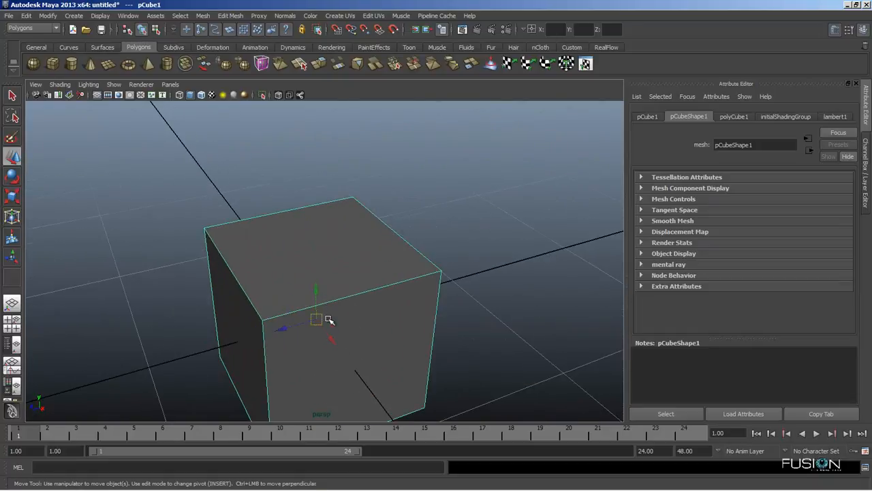
{"action": "scroll", "coordinate": [330, 321], "scroll_direction": "down", "scroll_amount": 5}
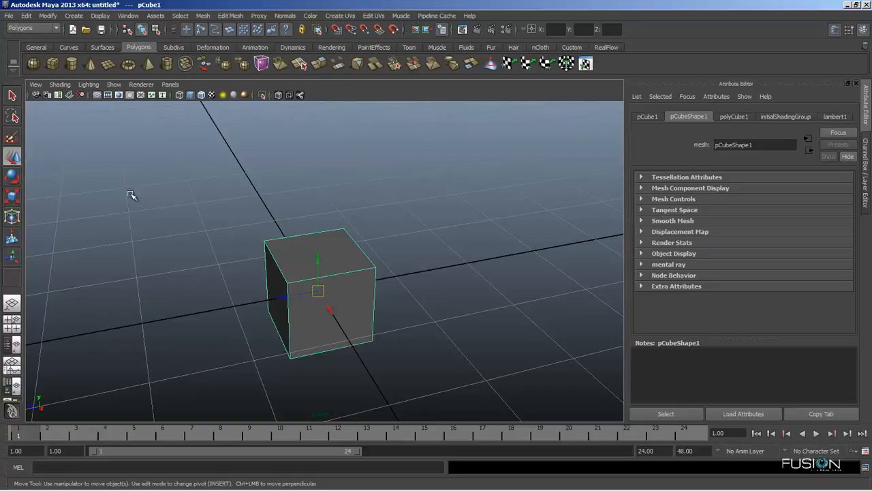
{"action": "left_click_drag", "start_coordinate": [362, 311], "coordinate": [381, 304], "text": "alt"}
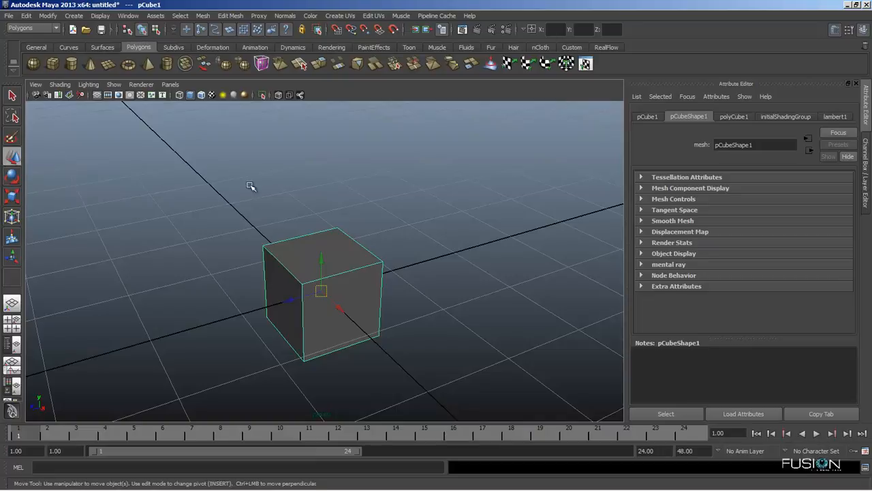
{"action": "left_click_drag", "start_coordinate": [342, 280], "coordinate": [357, 306], "text": "alt"}
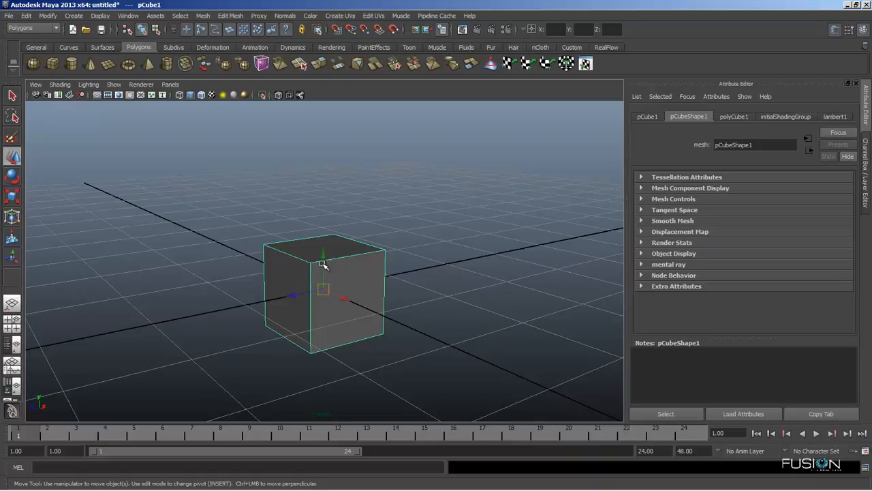
Step: Move the cube away from the grid origin along its manipulator axes, viewing it from different sides
{"action": "left_click_drag", "start_coordinate": [323, 265], "coordinate": [346, 268]}
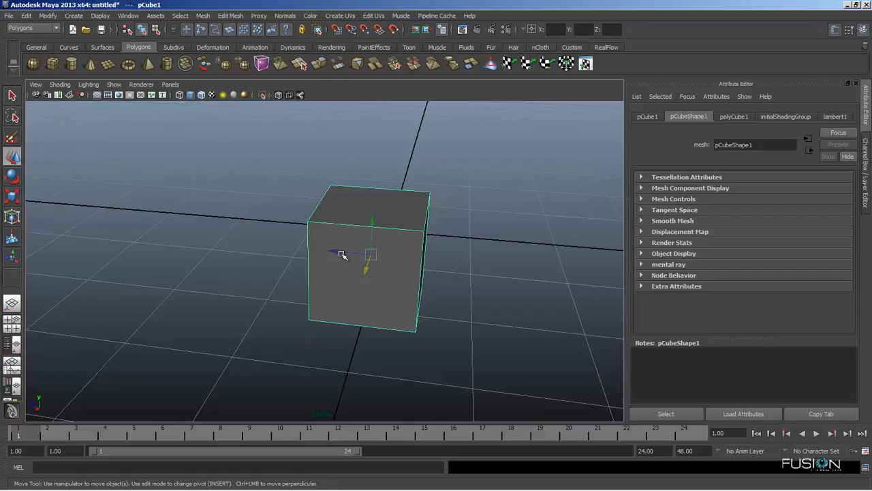
{"action": "left_click_drag", "start_coordinate": [341, 254], "coordinate": [283, 304], "text": "alt"}
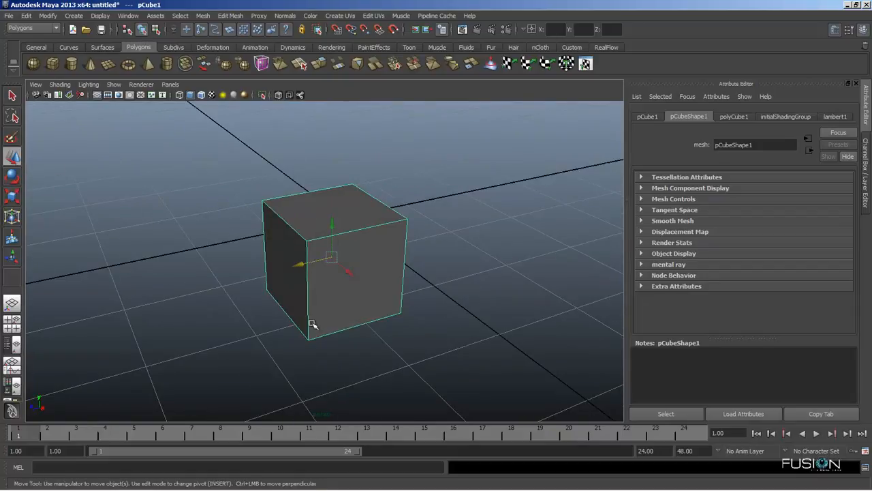
{"action": "left_click_drag", "start_coordinate": [296, 325], "coordinate": [342, 349], "text": "alt"}
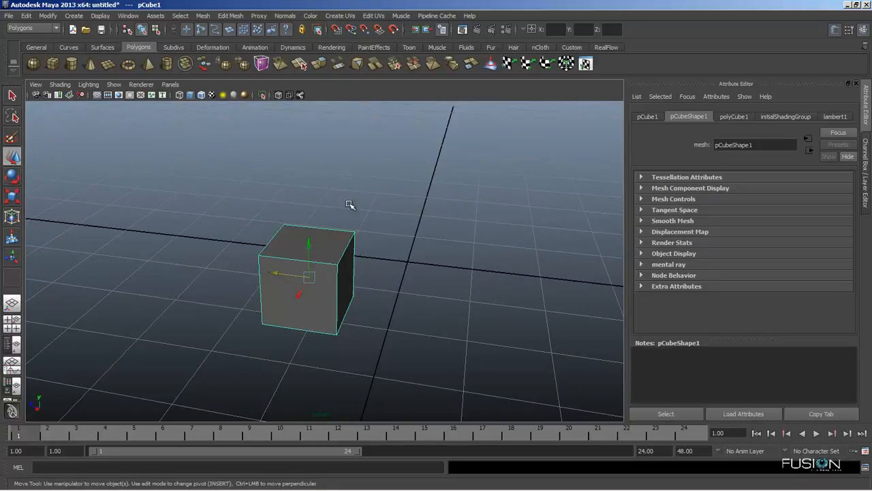
Step: Alternate between the Select and Move tools, finish with Move active, and view the cube from a low angle
{"action": "left_click", "coordinate": [13, 96]}
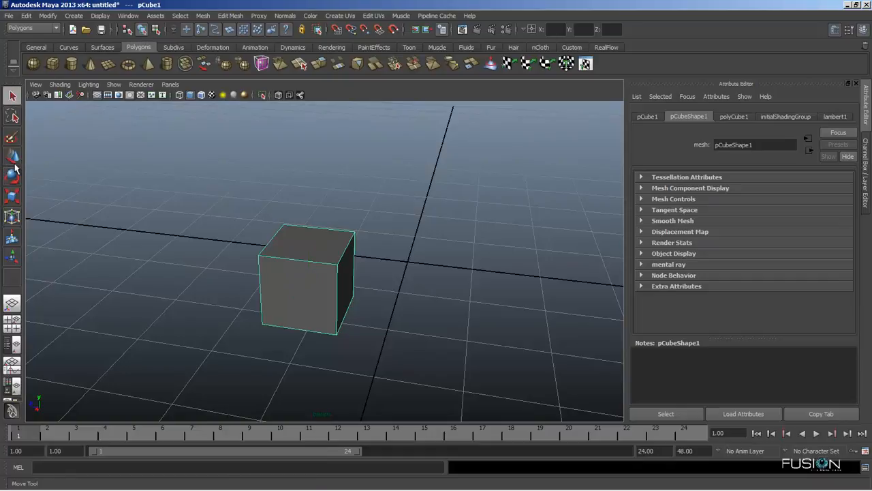
{"action": "left_click", "coordinate": [12, 157]}
{"action": "left_click", "coordinate": [13, 96]}
{"action": "key", "text": "w"}
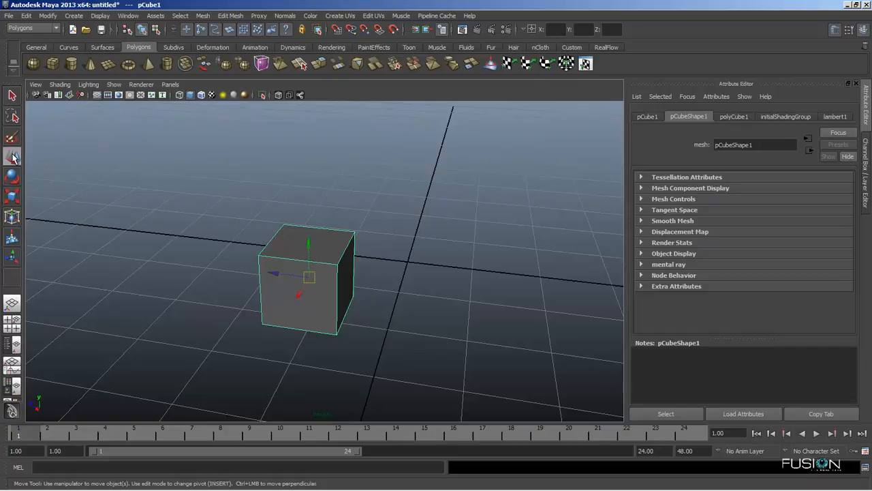
{"action": "left_click_drag", "start_coordinate": [306, 240], "coordinate": [287, 273], "text": "alt"}
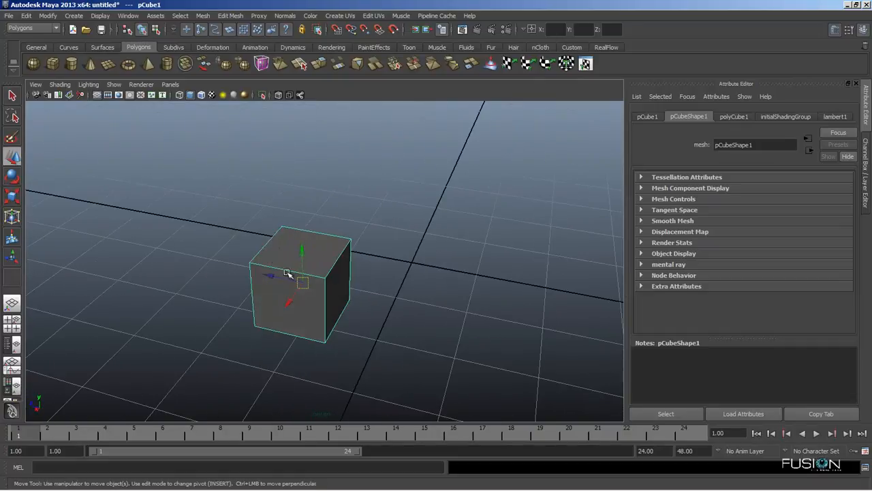
{"action": "left_click_drag", "start_coordinate": [353, 347], "coordinate": [338, 332], "text": "alt"}
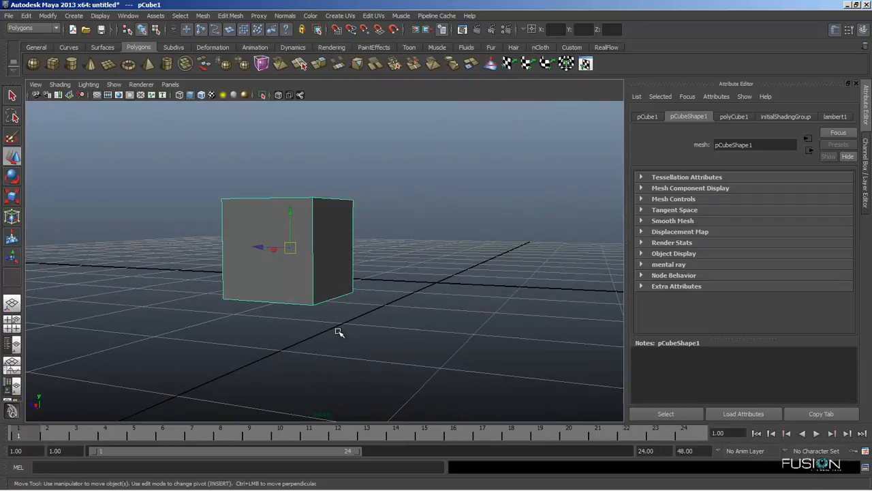
Step: Activate the Rotate tool and rotate the cube freehand around its manipulator rings so that it is tilted
{"action": "left_click", "coordinate": [12, 176]}
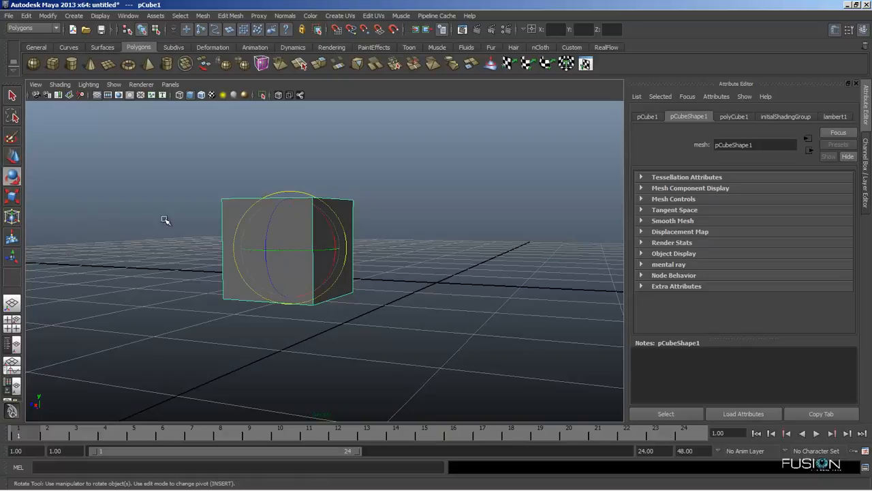
{"action": "left_click_drag", "start_coordinate": [317, 289], "coordinate": [279, 284], "text": "alt"}
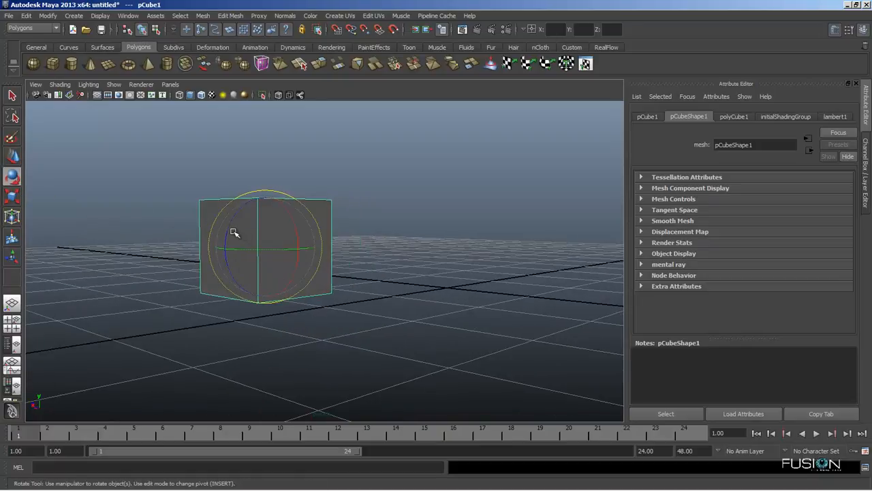
{"action": "mouse_move", "coordinate": [229, 231]}
{"action": "left_mouse_down"}
{"action": "mouse_move", "coordinate": [225, 214]}
{"action": "mouse_move", "coordinate": [220, 237]}
{"action": "mouse_move", "coordinate": [230, 222]}
{"action": "left_mouse_up"}
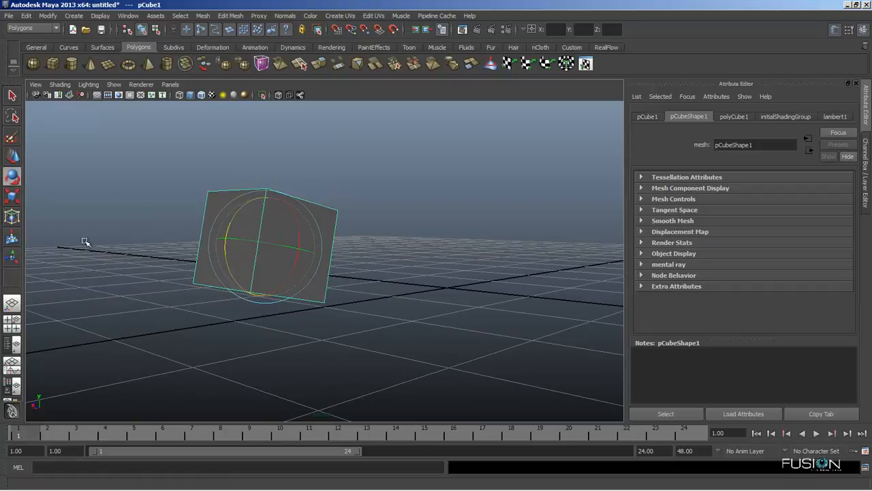
{"action": "left_click_drag", "start_coordinate": [86, 244], "coordinate": [370, 259], "text": "alt"}
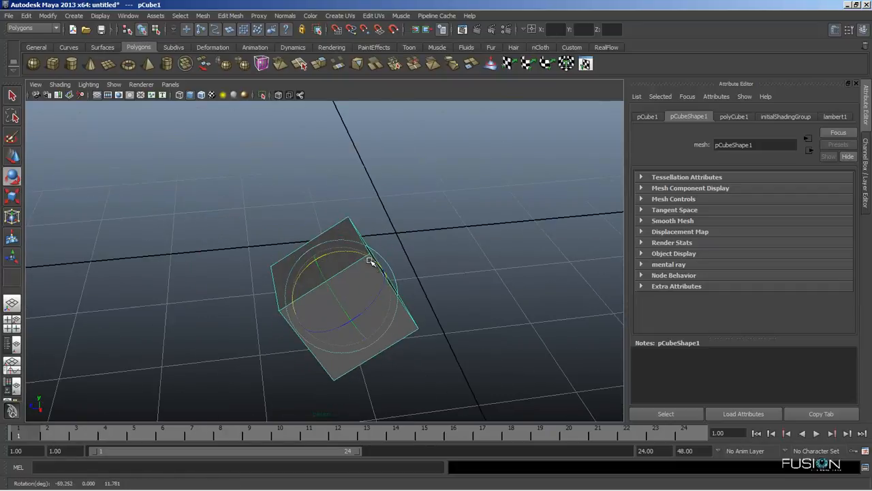
{"action": "left_click_drag", "start_coordinate": [404, 301], "coordinate": [385, 316], "text": "alt"}
Step: Alternate between the Move and Rotate tools, then rotate the cube to about -86, -71 and -10 degrees
{"action": "key", "text": "w"}
{"action": "key", "text": "e"}
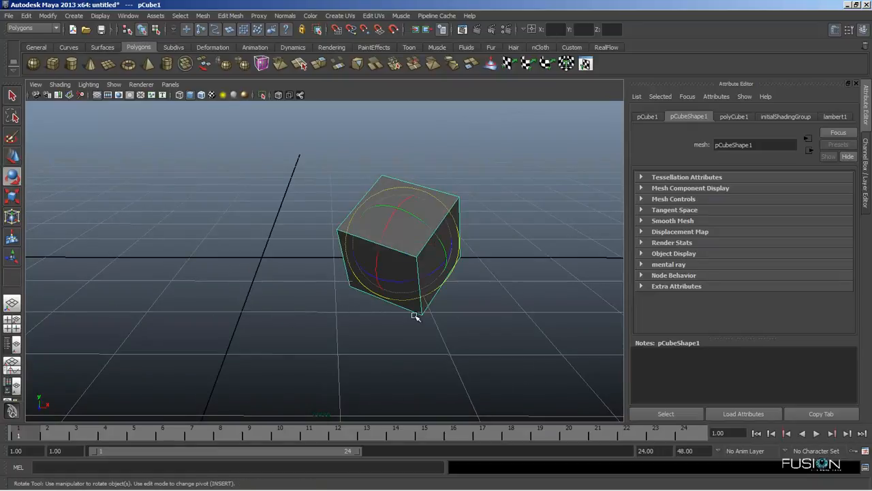
{"action": "key", "text": "w"}
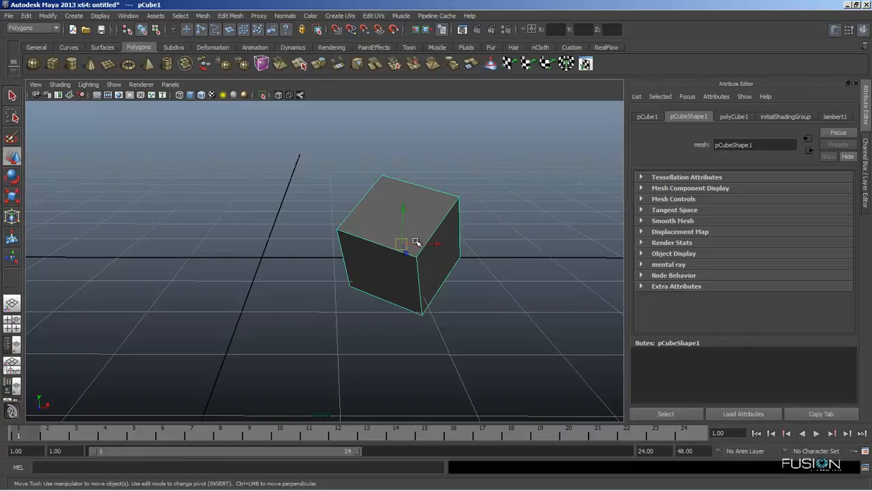
{"action": "key", "text": "e"}
{"action": "left_click_drag", "start_coordinate": [405, 196], "coordinate": [345, 225], "text": "alt"}
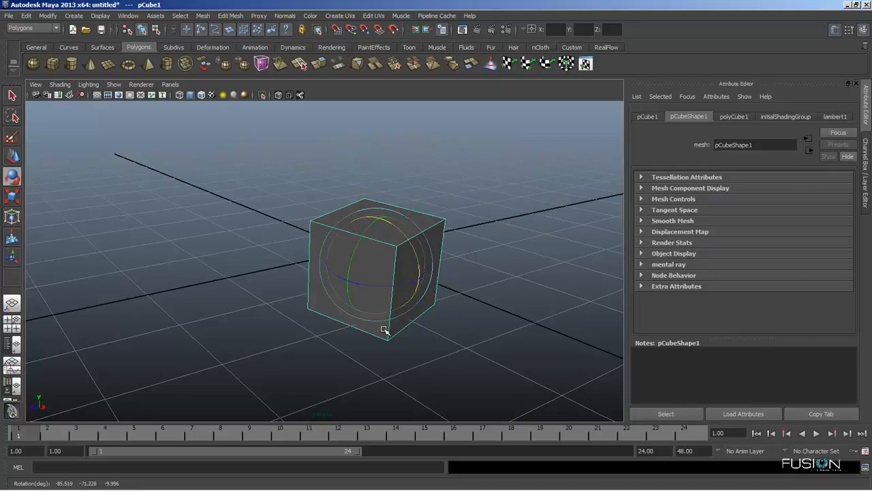
Step: Activate the Scale tool for the cube and view its manipulator handles from several angles and distances
{"action": "left_click_drag", "start_coordinate": [383, 329], "coordinate": [302, 316], "text": "alt"}
{"action": "right_click_drag", "start_coordinate": [302, 315], "coordinate": [381, 327], "text": "alt"}
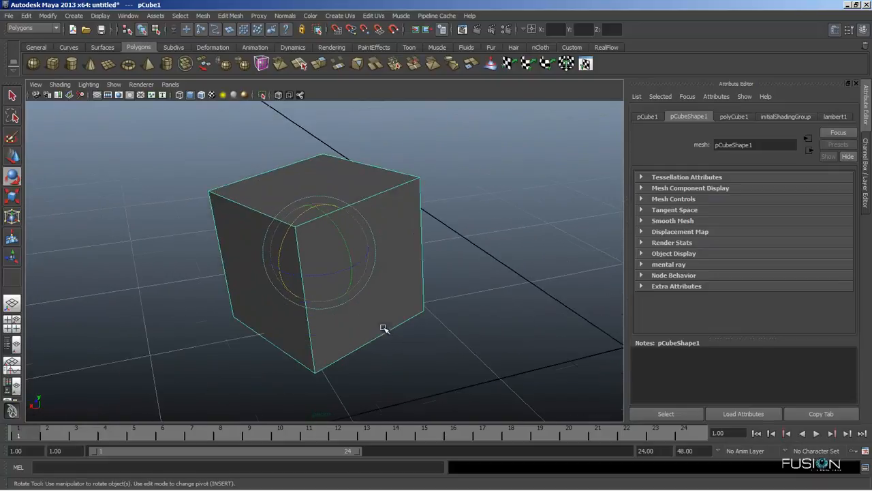
{"action": "middle_click_drag", "start_coordinate": [381, 327], "coordinate": [422, 345], "text": "alt"}
{"action": "left_click", "coordinate": [12, 198]}
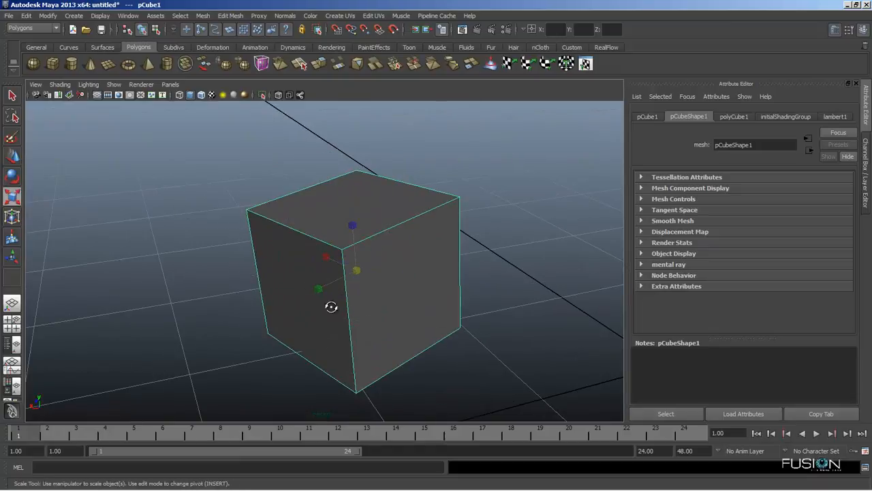
{"action": "middle_click_drag", "start_coordinate": [332, 307], "coordinate": [254, 306], "text": "alt"}
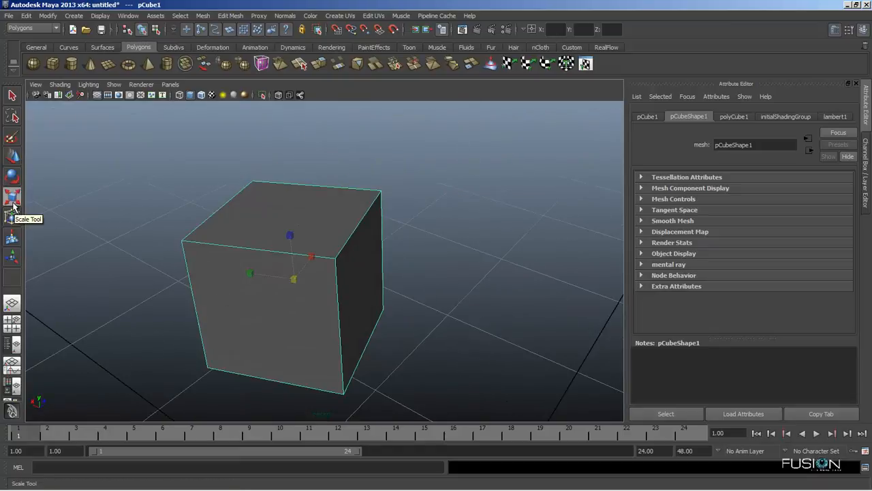
{"action": "middle_click_drag", "start_coordinate": [349, 343], "coordinate": [387, 339], "text": "alt"}
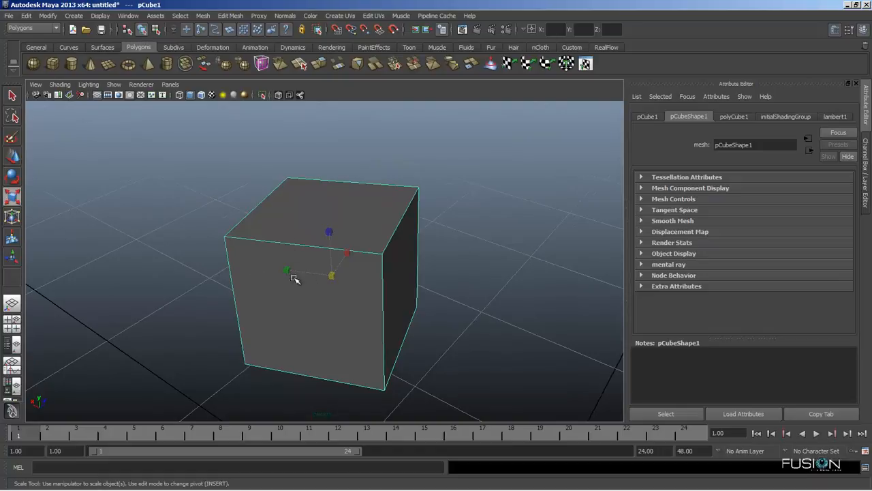
{"action": "scroll", "coordinate": [343, 281], "scroll_direction": "up", "scroll_amount": 6}
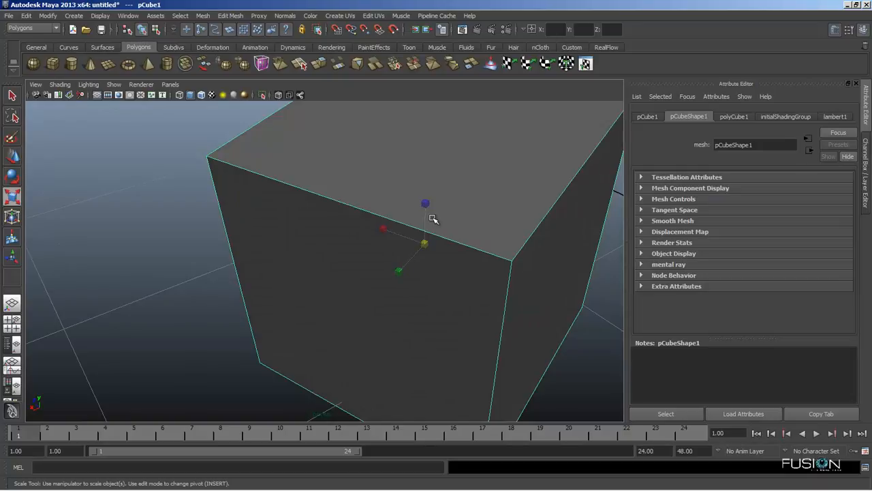
{"action": "scroll", "coordinate": [422, 252], "scroll_direction": "down", "scroll_amount": 5}
{"action": "left_click_drag", "start_coordinate": [457, 333], "coordinate": [368, 274], "text": "alt"}
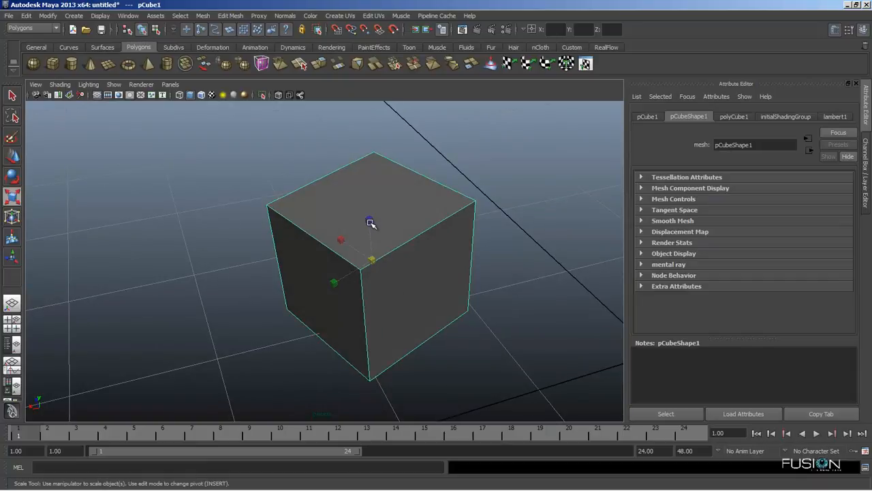
Step: Scale the cube freehand, both uniformly and along its individual axes, into an elongated rectangular box
{"action": "mouse_move", "coordinate": [369, 222]}
{"action": "middle_mouse_down"}
{"action": "mouse_move", "coordinate": [370, 214]}
{"action": "mouse_move", "coordinate": [374, 229]}
{"action": "mouse_move", "coordinate": [367, 217]}
{"action": "middle_mouse_up"}
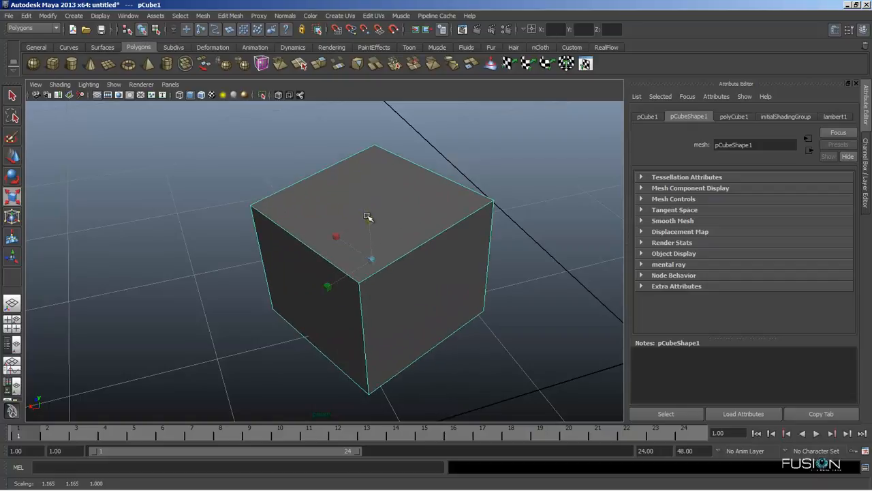
{"action": "left_click_drag", "start_coordinate": [374, 259], "coordinate": [454, 325]}
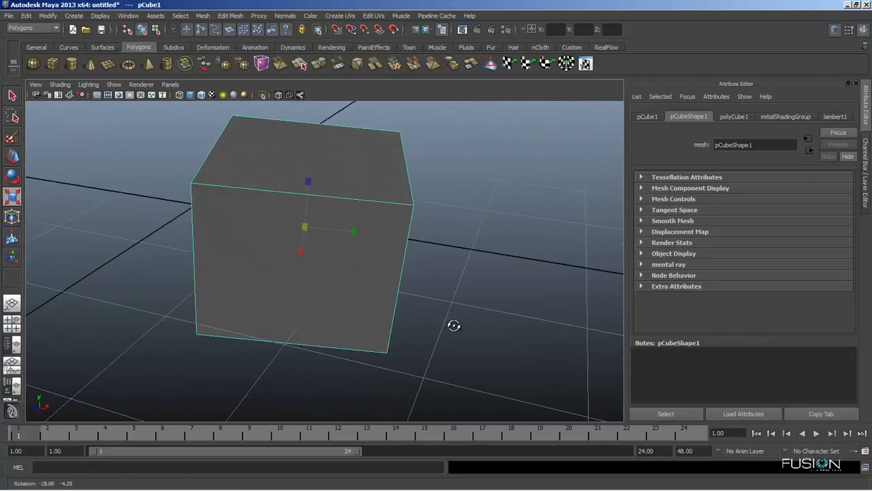
{"action": "left_click_drag", "start_coordinate": [354, 234], "coordinate": [319, 303]}
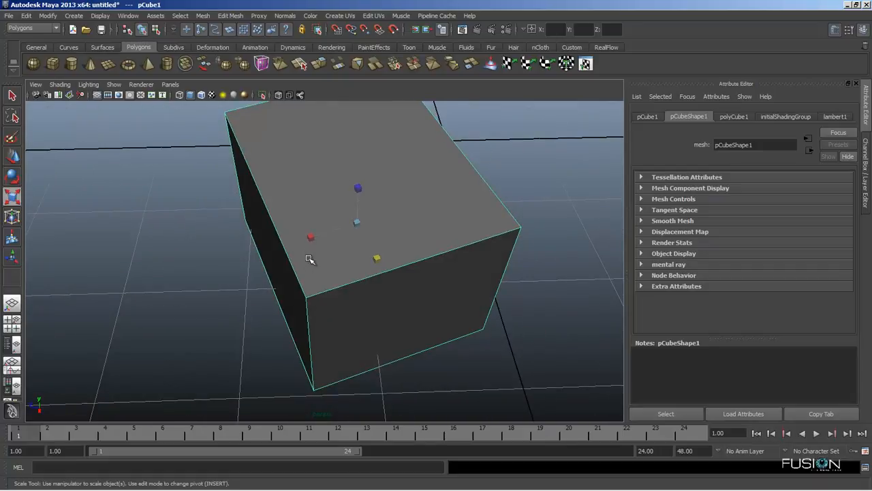
{"action": "left_click_drag", "start_coordinate": [310, 239], "coordinate": [342, 237]}
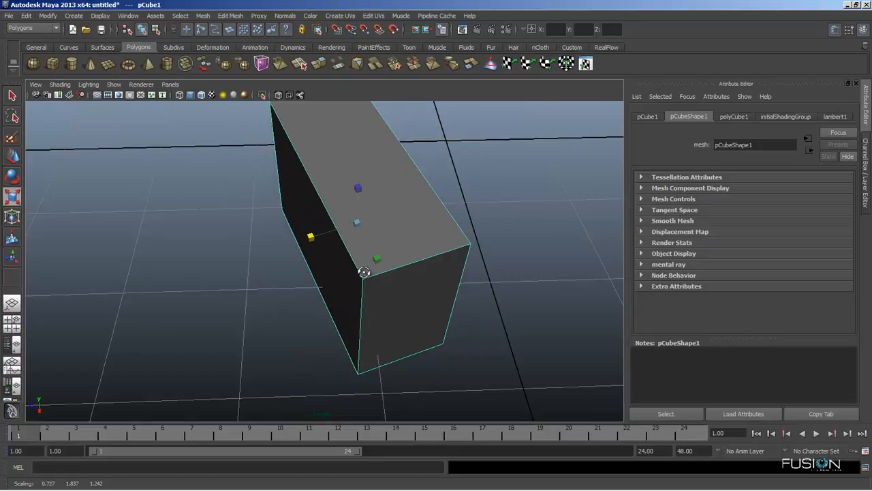
{"action": "left_click_drag", "start_coordinate": [362, 271], "coordinate": [390, 262], "text": "alt"}
{"action": "left_click_drag", "start_coordinate": [337, 184], "coordinate": [336, 200]}
{"action": "left_click", "coordinate": [336, 211]}
{"action": "left_click", "coordinate": [308, 224]}
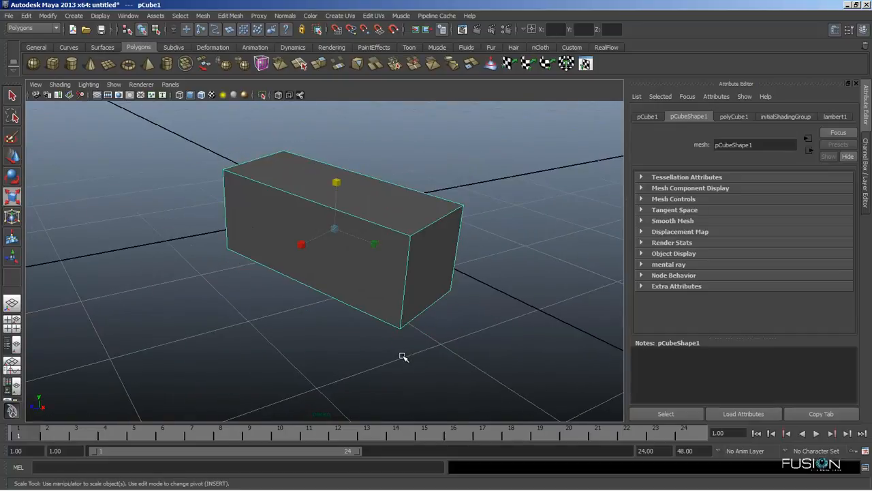
Step: Move the box vertically to about 1.784, 0.384, 1.106, and rotate it freehand so that it tilts about its long axis
{"action": "left_click_drag", "start_coordinate": [306, 279], "coordinate": [81, 162], "text": "alt"}
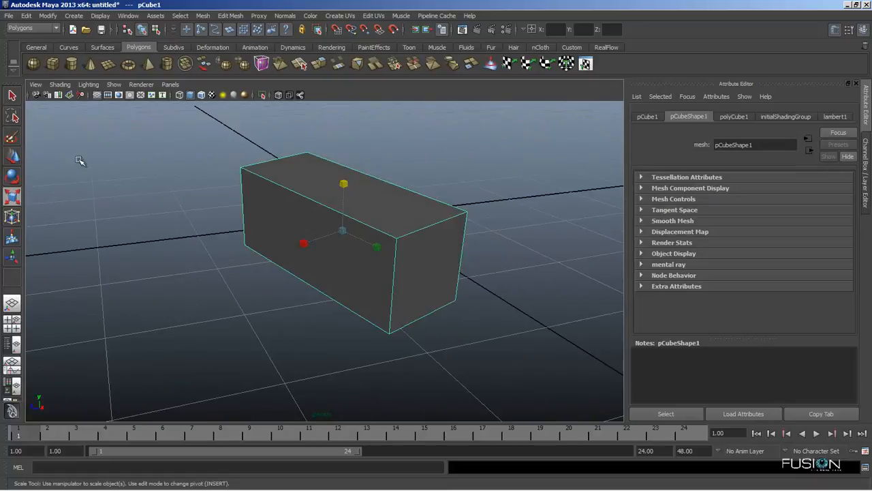
{"action": "left_click", "coordinate": [11, 96]}
{"action": "left_click_drag", "start_coordinate": [211, 236], "coordinate": [53, 159], "text": "alt"}
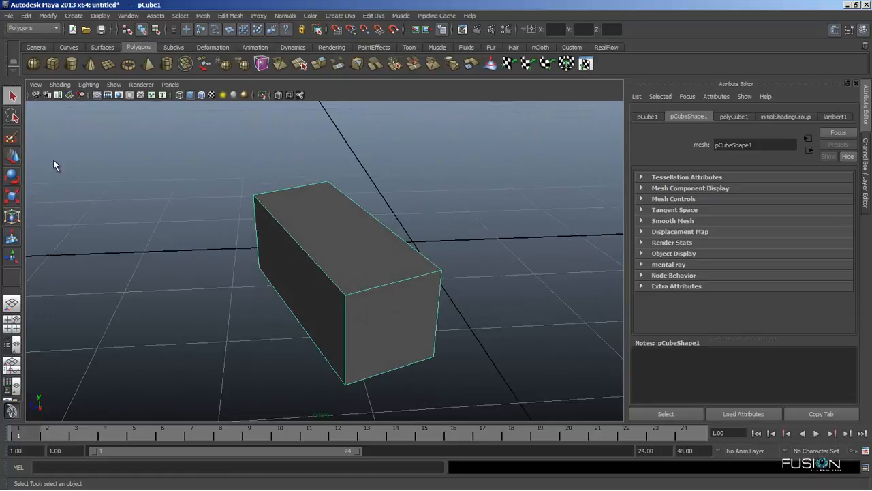
{"action": "key", "text": "w"}
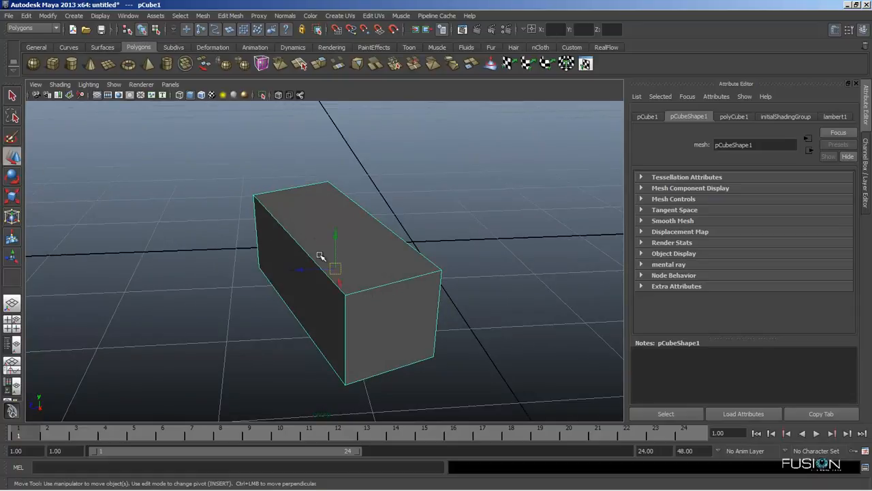
{"action": "left_click_drag", "start_coordinate": [377, 283], "coordinate": [341, 291], "text": "alt"}
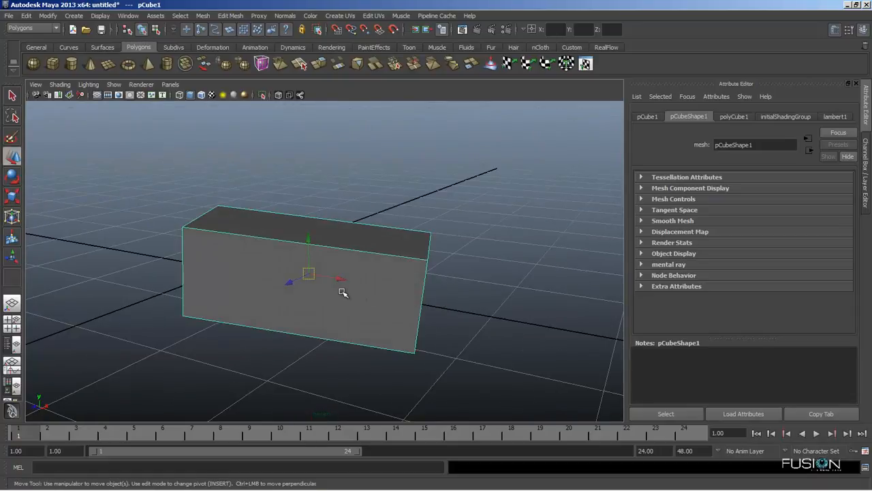
{"action": "mouse_move", "coordinate": [310, 252]}
{"action": "left_mouse_down"}
{"action": "mouse_move", "coordinate": [306, 219]}
{"action": "mouse_move", "coordinate": [306, 258]}
{"action": "left_mouse_up"}
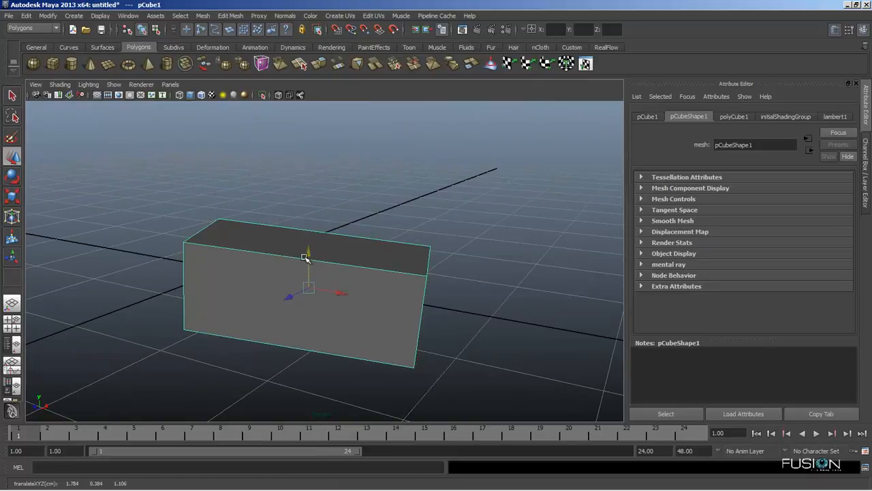
{"action": "key", "text": "e"}
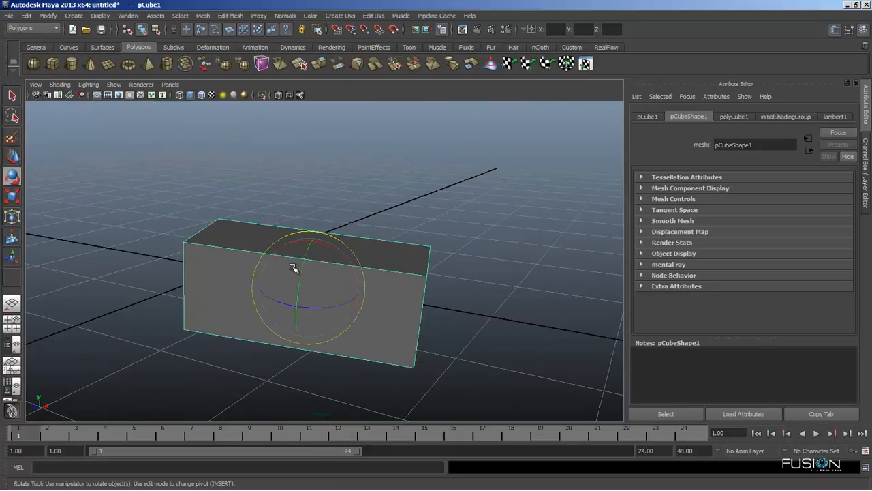
{"action": "left_click_drag", "start_coordinate": [314, 253], "coordinate": [296, 290]}
Step: Scale the tilted box freehand along its axes to about 0.69, 1.45 and 0.46, checking it from low angles
{"action": "key", "text": "r"}
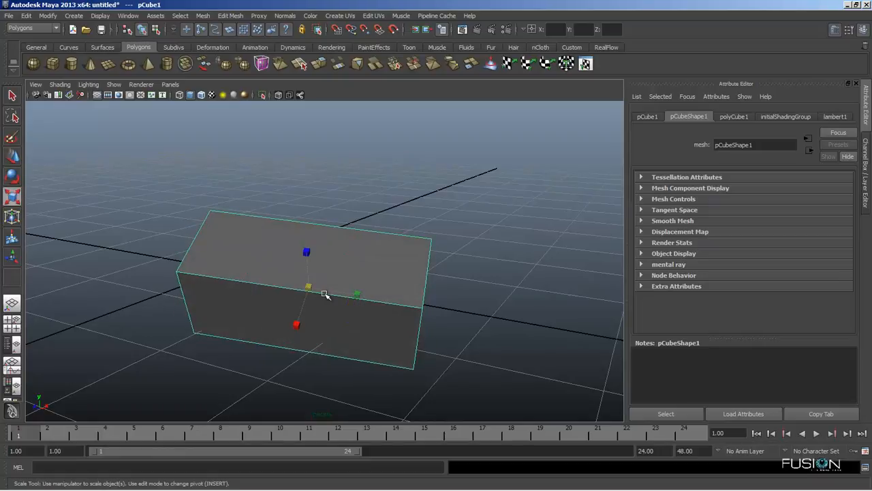
{"action": "left_click_drag", "start_coordinate": [310, 287], "coordinate": [308, 296]}
{"action": "left_click_drag", "start_coordinate": [306, 248], "coordinate": [315, 310]}
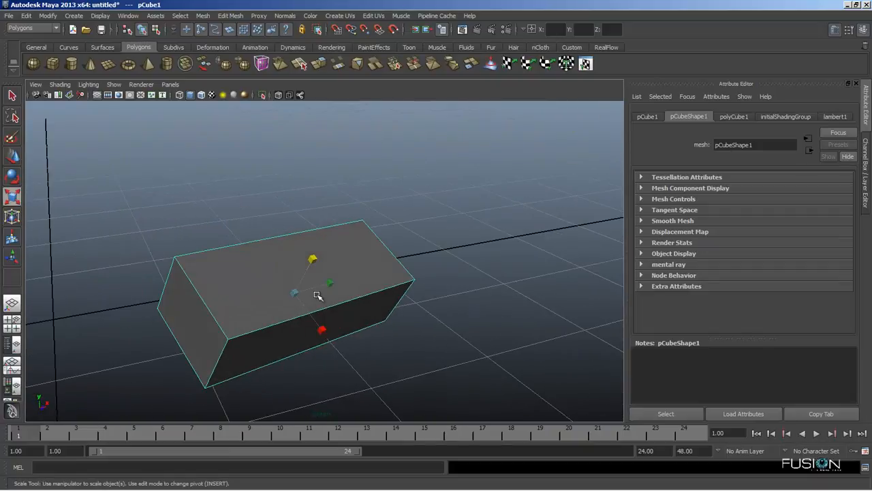
{"action": "left_click_drag", "start_coordinate": [311, 267], "coordinate": [334, 245], "text": "alt"}
{"action": "left_click", "coordinate": [332, 246]}
{"action": "left_click", "coordinate": [323, 310]}
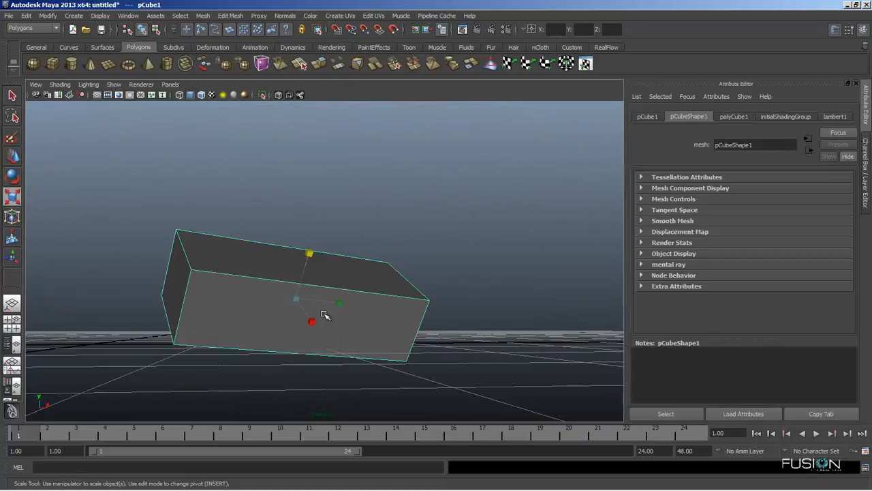
{"action": "left_click_drag", "start_coordinate": [327, 312], "coordinate": [228, 346], "text": "alt"}
{"action": "left_click_drag", "start_coordinate": [107, 328], "coordinate": [329, 334], "text": "alt"}
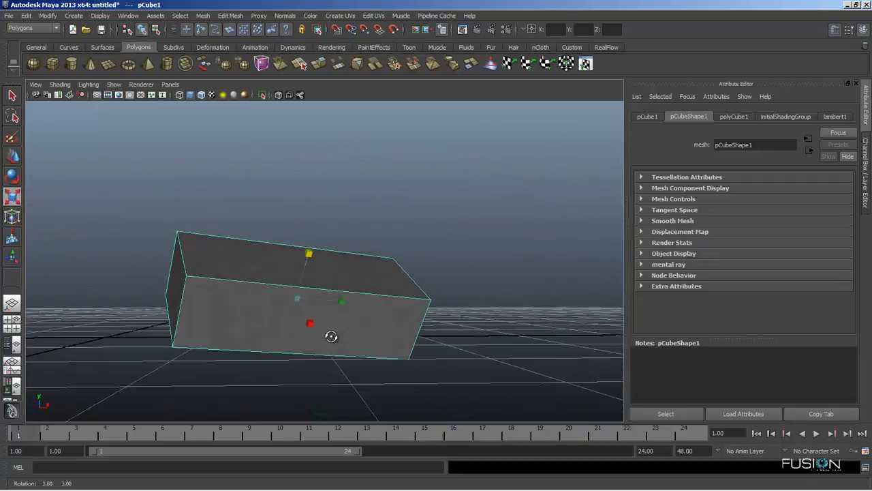
{"action": "left_click", "coordinate": [309, 254]}
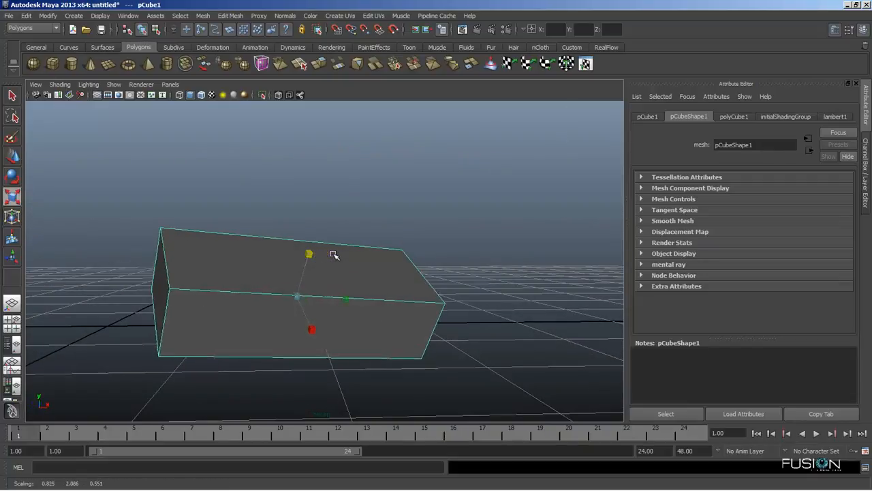
{"action": "left_click_drag", "start_coordinate": [334, 255], "coordinate": [276, 339]}
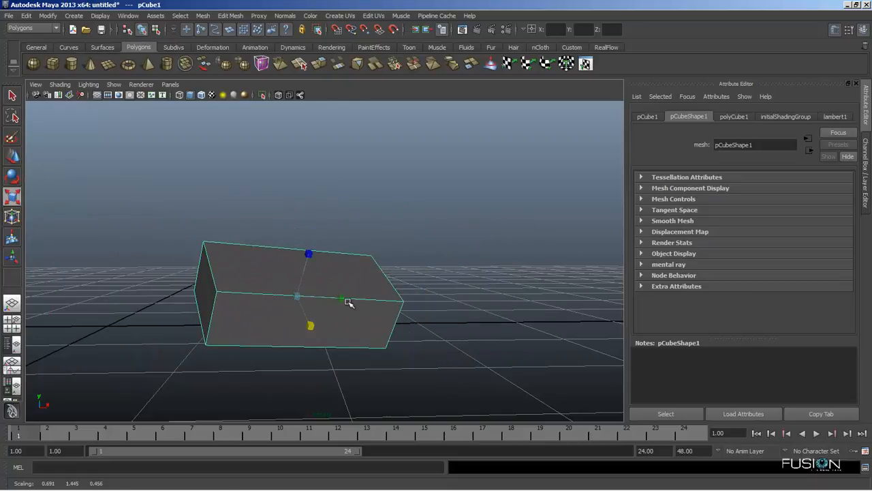
{"action": "mouse_move", "coordinate": [343, 302]}
{"action": "left_mouse_down"}
{"action": "mouse_move", "coordinate": [332, 306]}
{"action": "mouse_move", "coordinate": [407, 306]}
{"action": "mouse_move", "coordinate": [345, 302]}
{"action": "left_mouse_up"}
Step: Deselect the box, select it again, and view it from another side
{"action": "left_click", "coordinate": [537, 334]}
{"action": "left_click_drag", "start_coordinate": [537, 334], "coordinate": [437, 361], "text": "alt"}
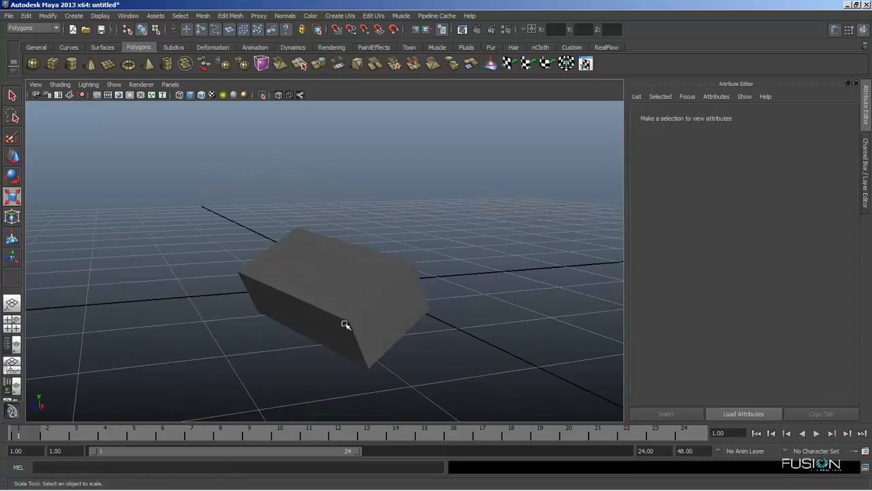
{"action": "left_click", "coordinate": [346, 325]}
{"action": "left_click_drag", "start_coordinate": [346, 325], "coordinate": [327, 365], "text": "alt"}
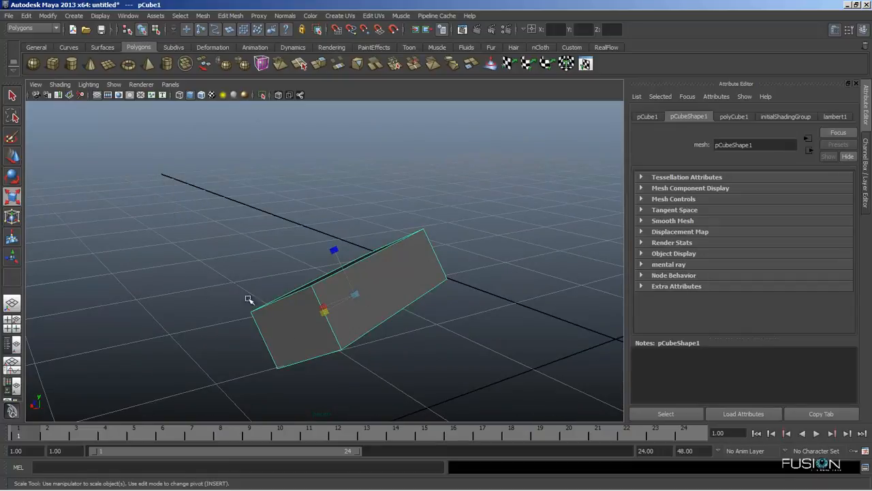
Step: Try the Soft Modification and Show Manipulator tools on the box, finishing with Soft Modification active
{"action": "left_click", "coordinate": [17, 244]}
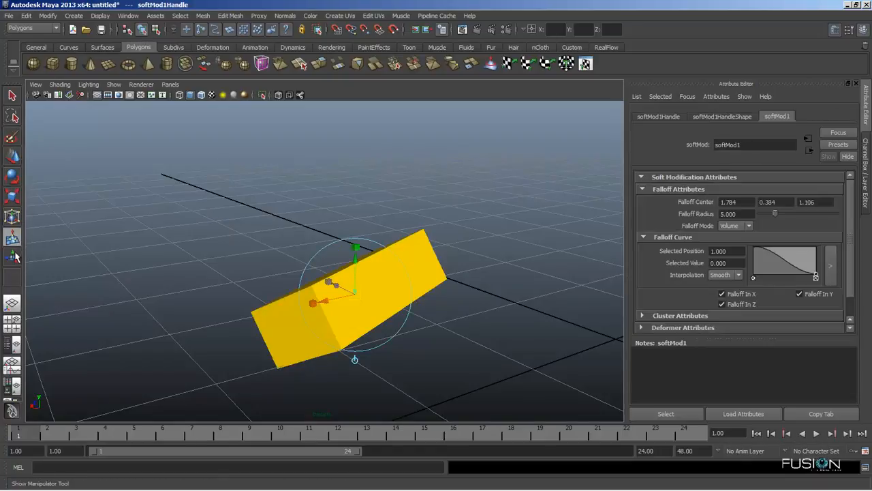
{"action": "left_click", "coordinate": [15, 257]}
{"action": "left_click", "coordinate": [139, 262]}
{"action": "left_click_drag", "start_coordinate": [310, 285], "coordinate": [362, 287], "text": "alt"}
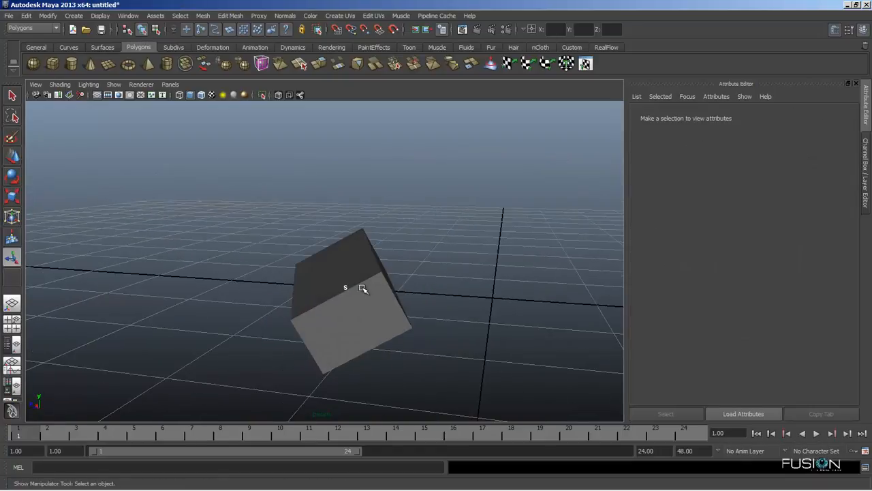
{"action": "left_click", "coordinate": [320, 297]}
{"action": "left_click", "coordinate": [13, 237]}
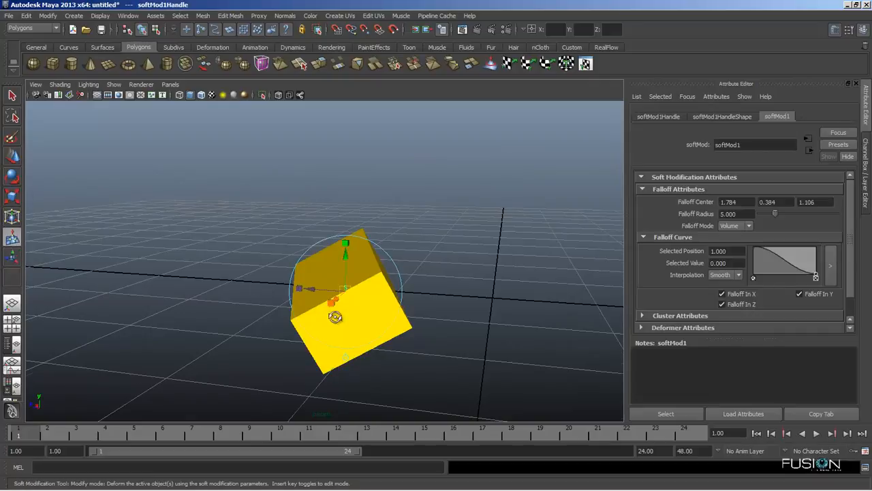
{"action": "left_click_drag", "start_coordinate": [335, 317], "coordinate": [382, 300], "text": "alt"}
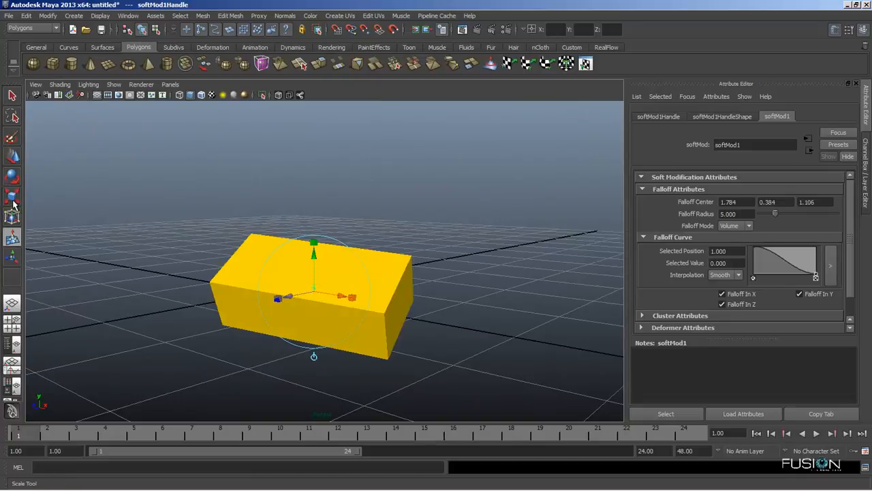
Step: Cycle through the Scale, Rotate and Move tools on the soft modification handle, finishing with the Universal Manipulator
{"action": "left_click", "coordinate": [12, 199]}
{"action": "left_click", "coordinate": [12, 176]}
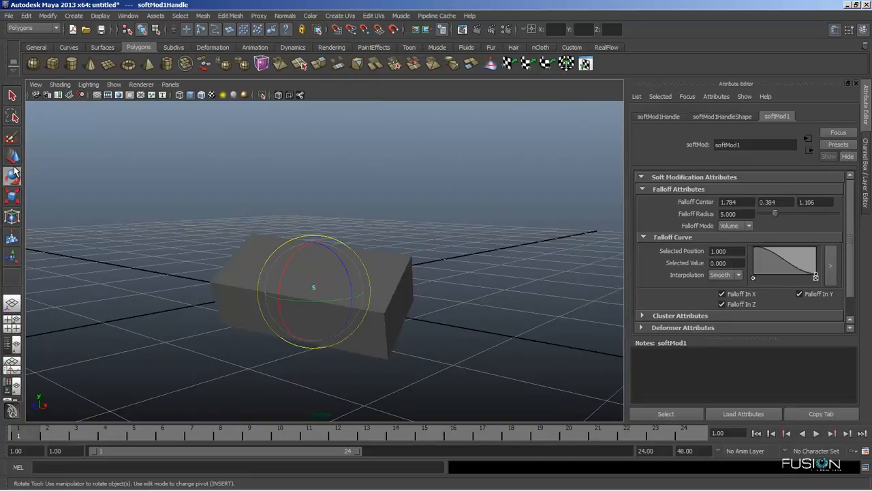
{"action": "key", "text": "w"}
{"action": "key", "text": "e"}
{"action": "key", "text": "r"}
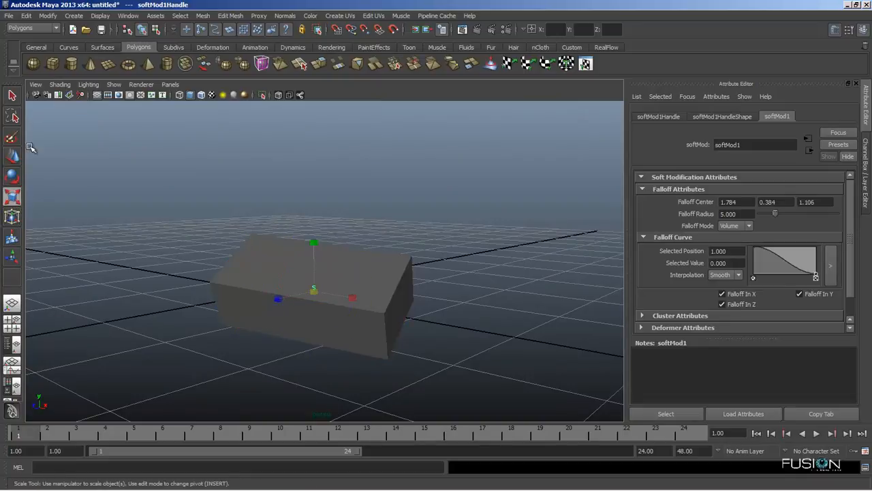
{"action": "key", "text": "t"}
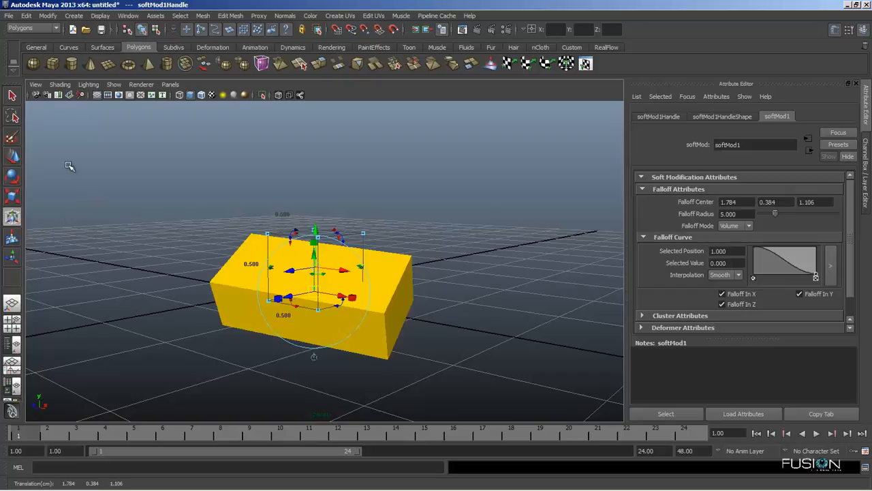
Step: Switch through the Select, Move, Rotate and Scale tools in order, and return to the Select tool
{"action": "left_click", "coordinate": [13, 100]}
{"action": "left_click", "coordinate": [14, 158]}
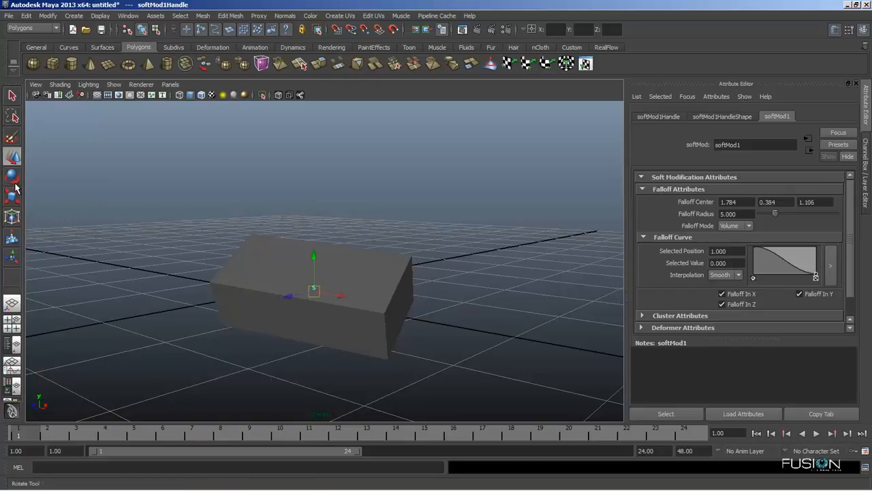
{"action": "left_click", "coordinate": [15, 180]}
{"action": "left_click", "coordinate": [13, 198]}
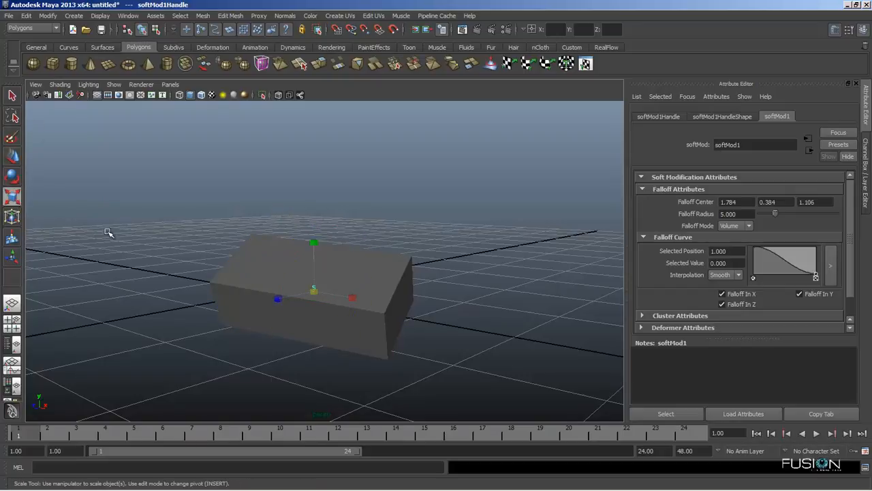
{"action": "left_click", "coordinate": [11, 96]}
Step: Select the box together with its soft modification handle, and hide the Attribute Editor to enlarge the viewport
{"action": "left_click_drag", "start_coordinate": [238, 225], "coordinate": [337, 289], "text": "alt"}
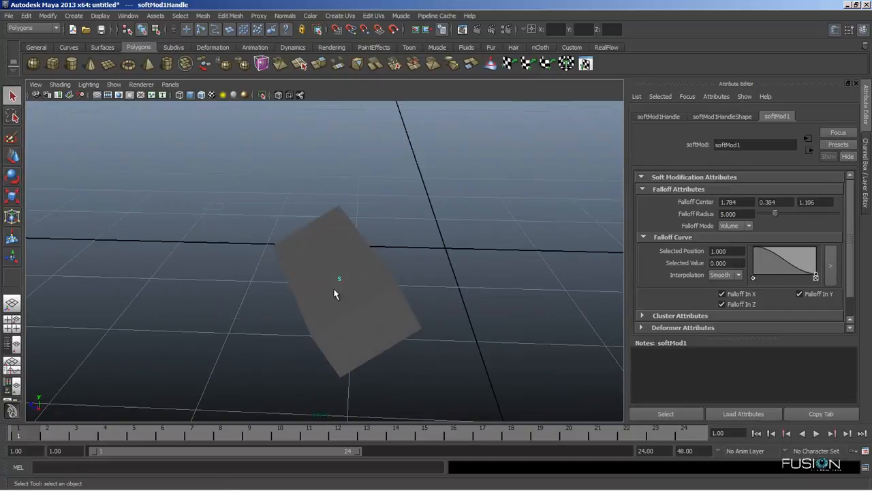
{"action": "left_click_drag", "start_coordinate": [285, 340], "coordinate": [491, 292], "text": "alt"}
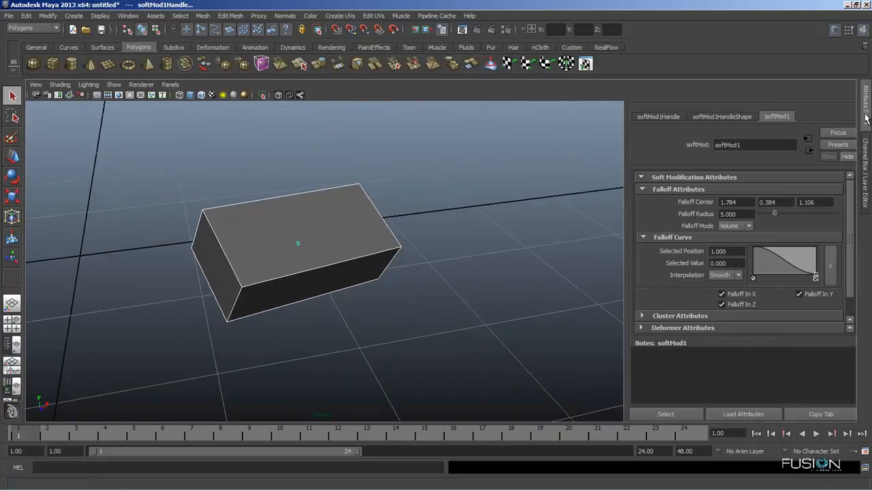
{"action": "left_click", "coordinate": [870, 117]}
{"action": "left_click_drag", "start_coordinate": [441, 195], "coordinate": [407, 386], "text": "alt"}
{"action": "right_click_drag", "start_coordinate": [407, 386], "coordinate": [386, 388], "text": "alt"}
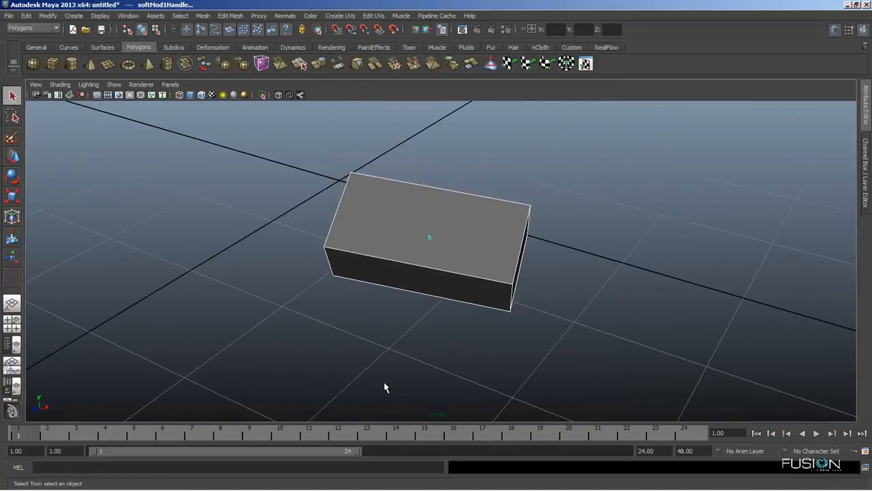
Step: Examine the box and grid in the enlarged viewport from several angles, positions and distances
{"action": "left_click_drag", "start_coordinate": [491, 363], "coordinate": [319, 305], "text": "alt"}
{"action": "middle_click_drag", "start_coordinate": [374, 301], "coordinate": [283, 319], "text": "alt"}
{"action": "right_click_drag", "start_coordinate": [593, 320], "coordinate": [505, 342], "text": "alt"}
{"action": "left_click_drag", "start_coordinate": [505, 343], "coordinate": [423, 291], "text": "alt"}
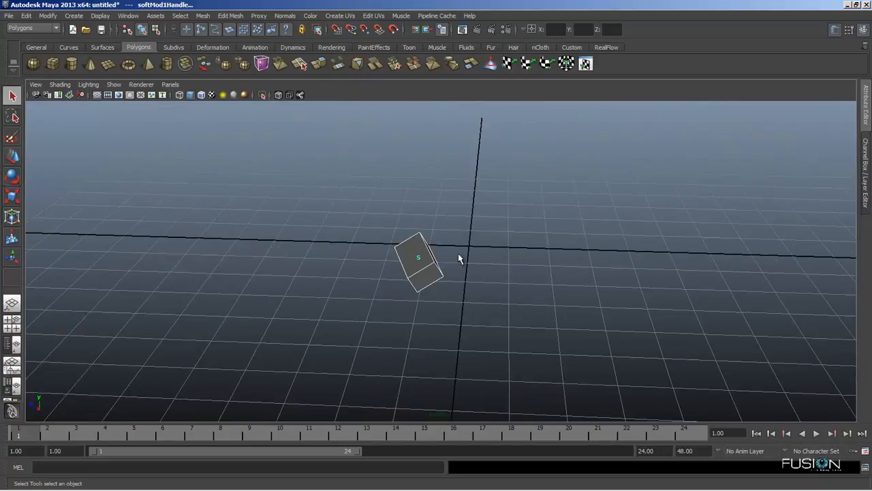
{"action": "left_click_drag", "start_coordinate": [395, 257], "coordinate": [478, 255], "text": "alt"}
{"action": "right_click_drag", "start_coordinate": [436, 297], "coordinate": [453, 349], "text": "alt"}
{"action": "middle_click_drag", "start_coordinate": [465, 330], "coordinate": [378, 320], "text": "alt"}
{"action": "left_click_drag", "start_coordinate": [378, 319], "coordinate": [297, 345], "text": "alt"}
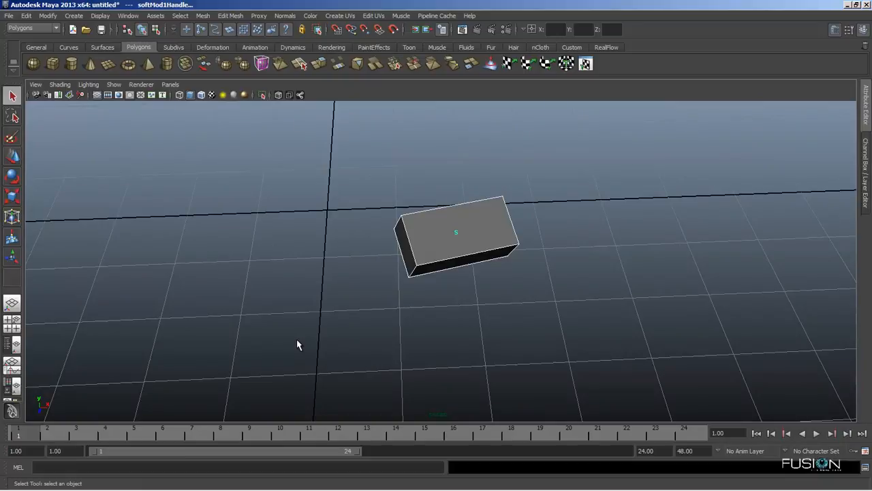